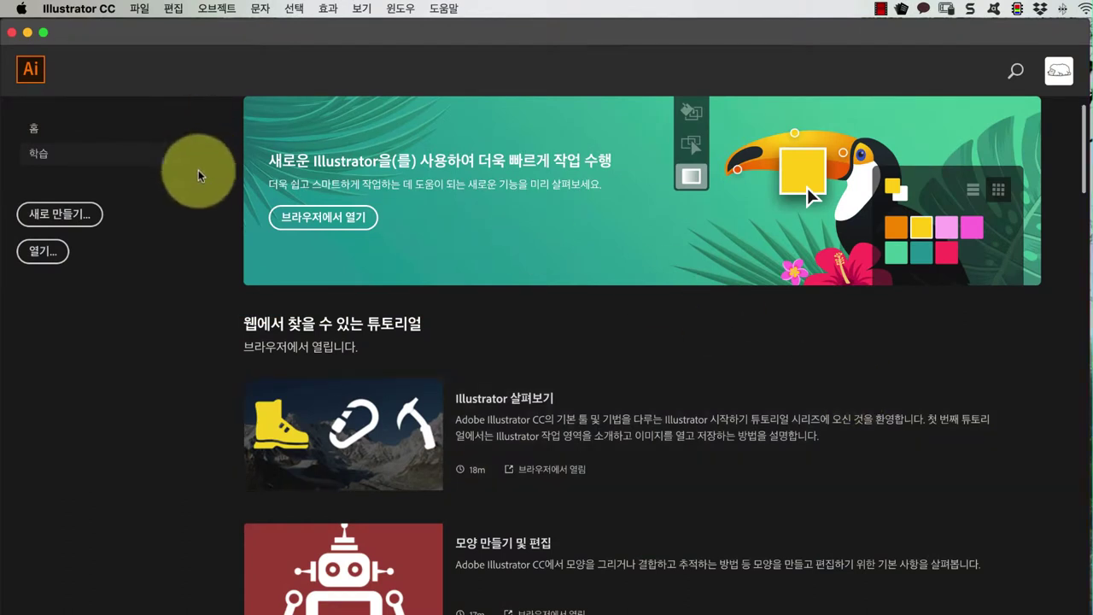
# Step: Open the New Document dialog with Create New on the Home screen
pyautogui.click(73, 212)
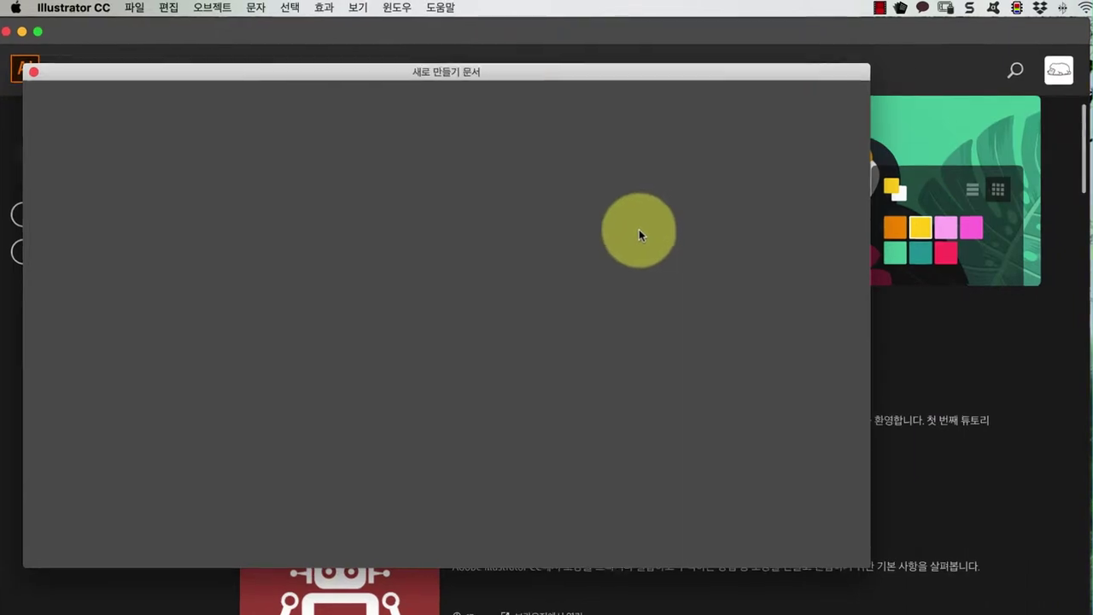
# Step: Set the new document to millimetres, 100 mm wide and 80 mm high
pyautogui.click(642, 227)
pyautogui.click(675, 381)
pyautogui.moveTo(513, 233); pyautogui.dragTo(415, 214)
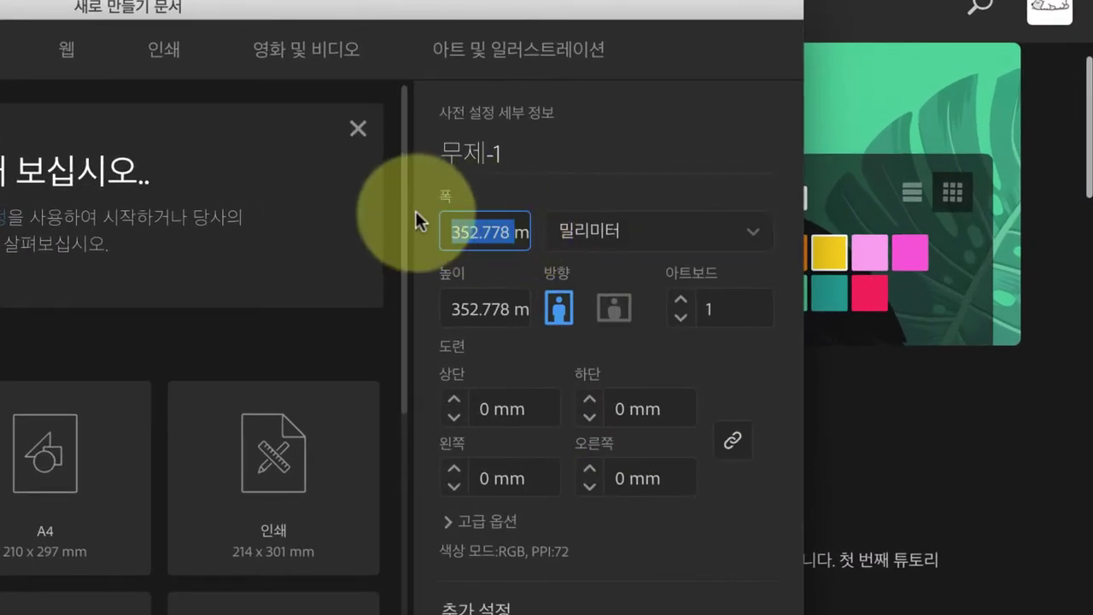
pyautogui.press('BackSpace')
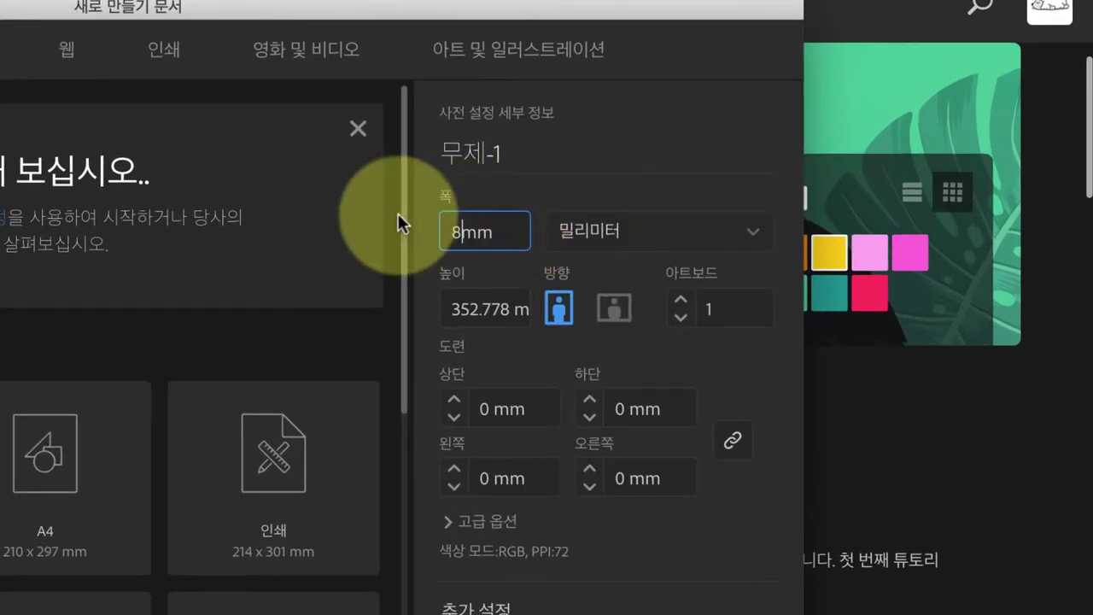
pyautogui.write('100')
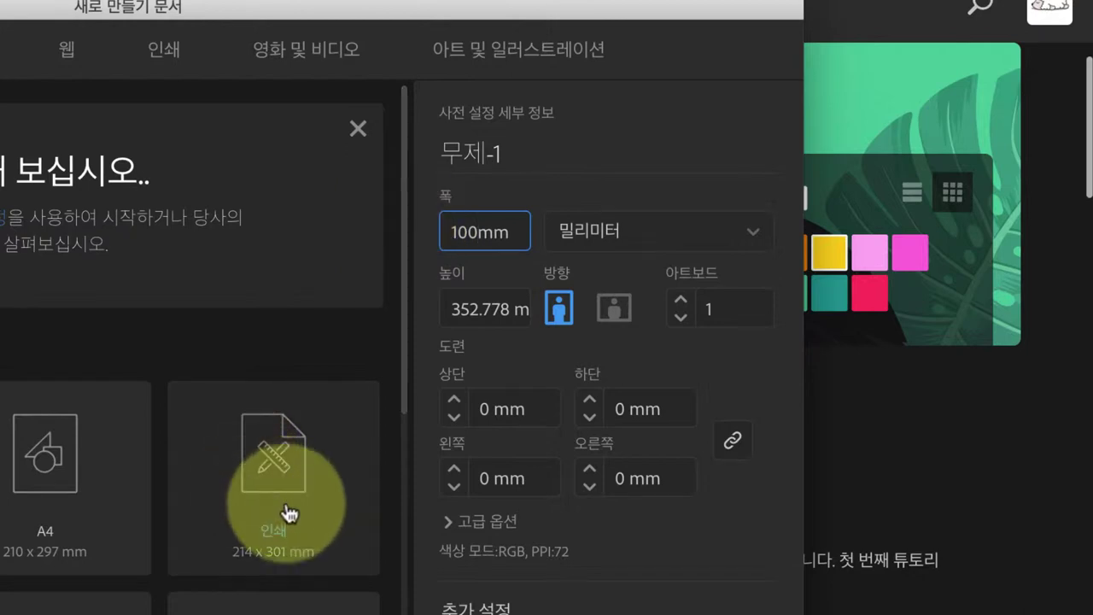
pyautogui.press('Return')
pyautogui.moveTo(511, 312); pyautogui.dragTo(423, 299)
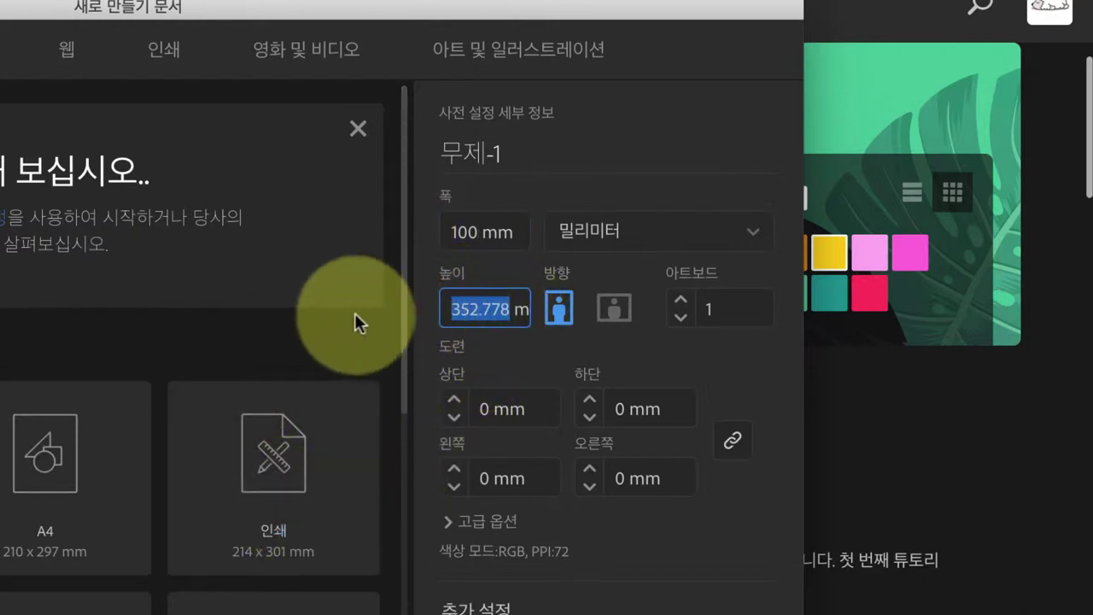
pyautogui.write('80')
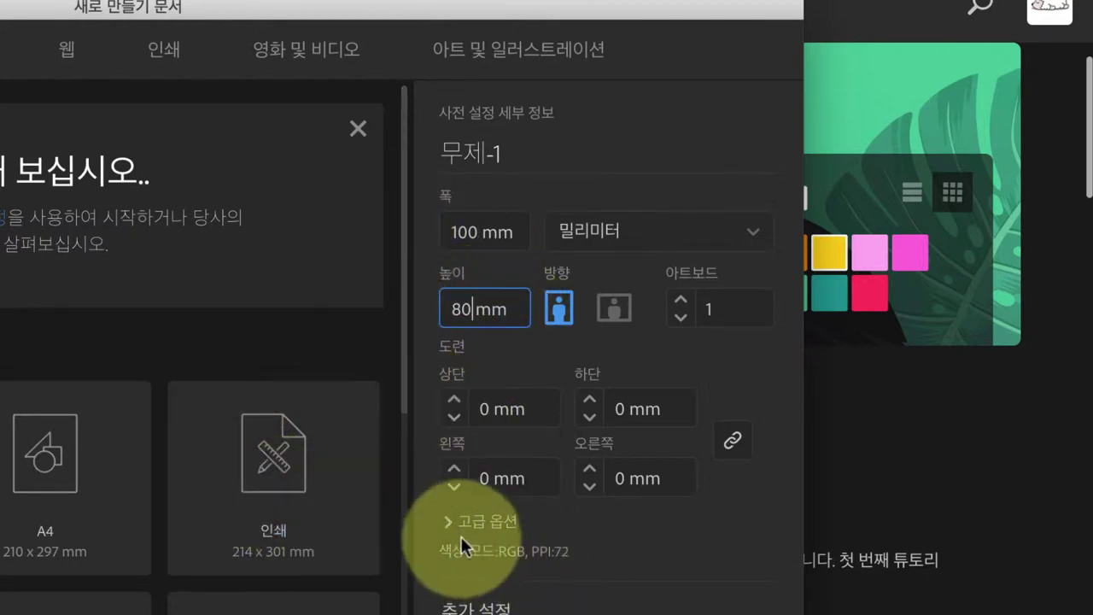
# Step: Set CMYK colour mode under Advanced Options and create the document
pyautogui.click(479, 522)
pyautogui.scroll(-3, 484, 564)
pyautogui.click(556, 478)
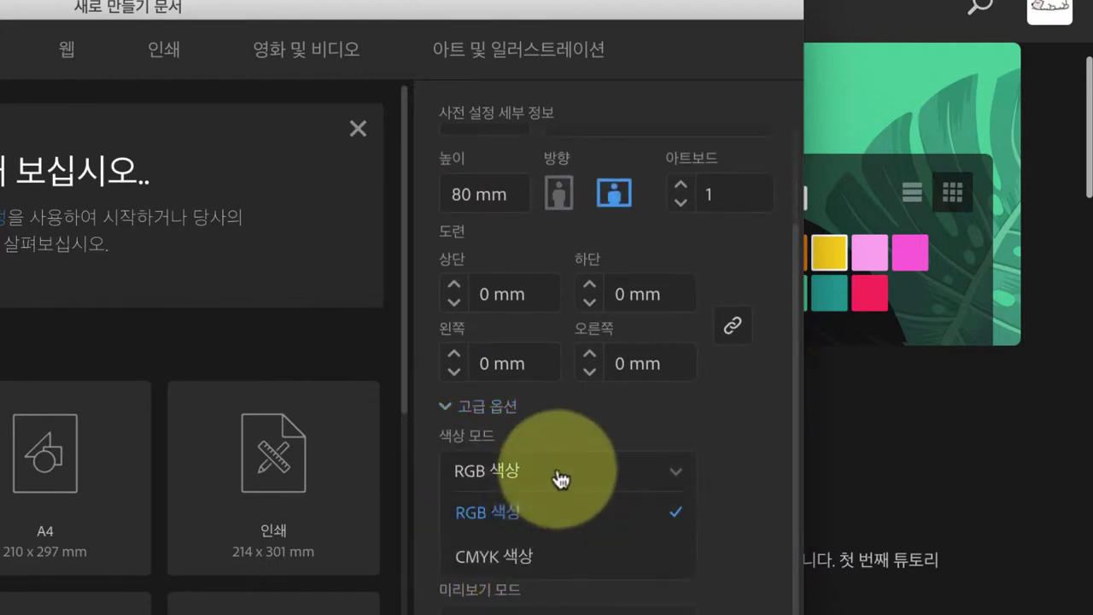
pyautogui.click(453, 408)
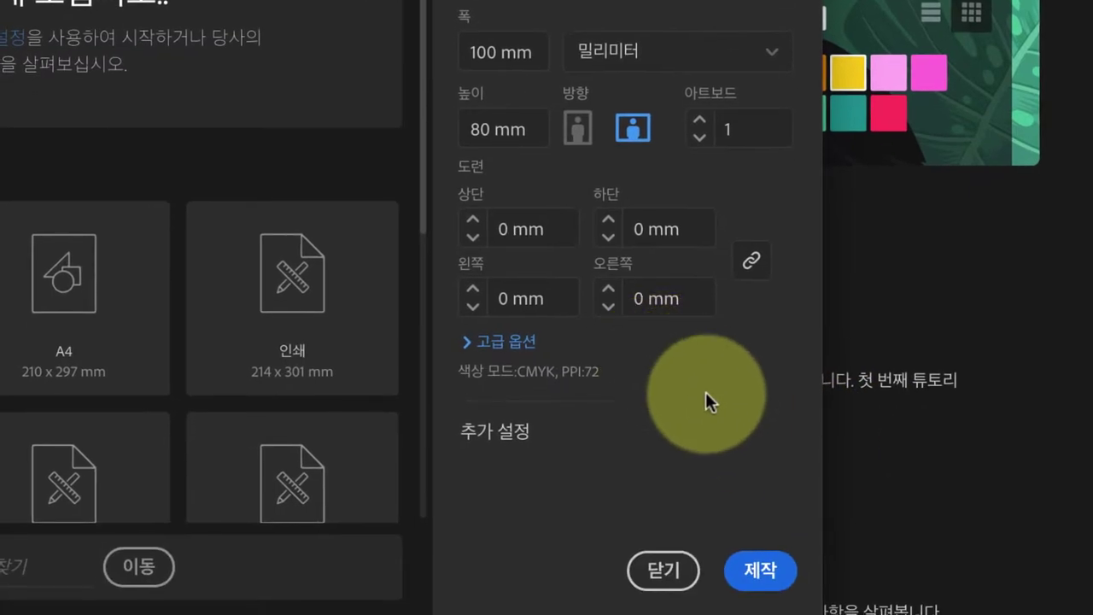
pyautogui.click(761, 570)
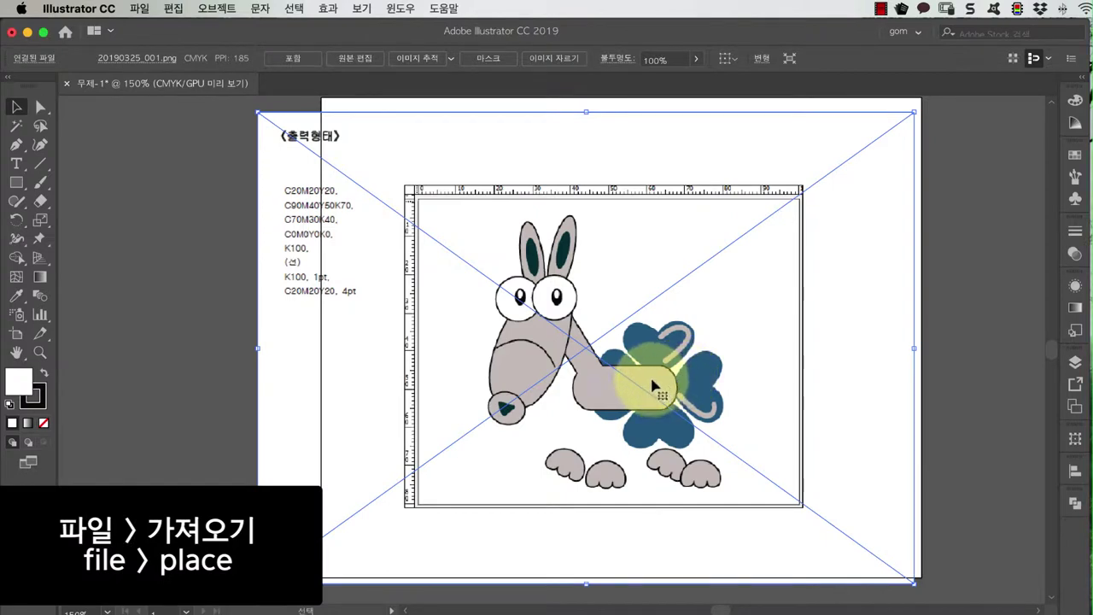
# Step: Move the aardvark reference image left of the artboard and lock it in place
pyautogui.moveTo(829, 158); pyautogui.dragTo(697, 147)
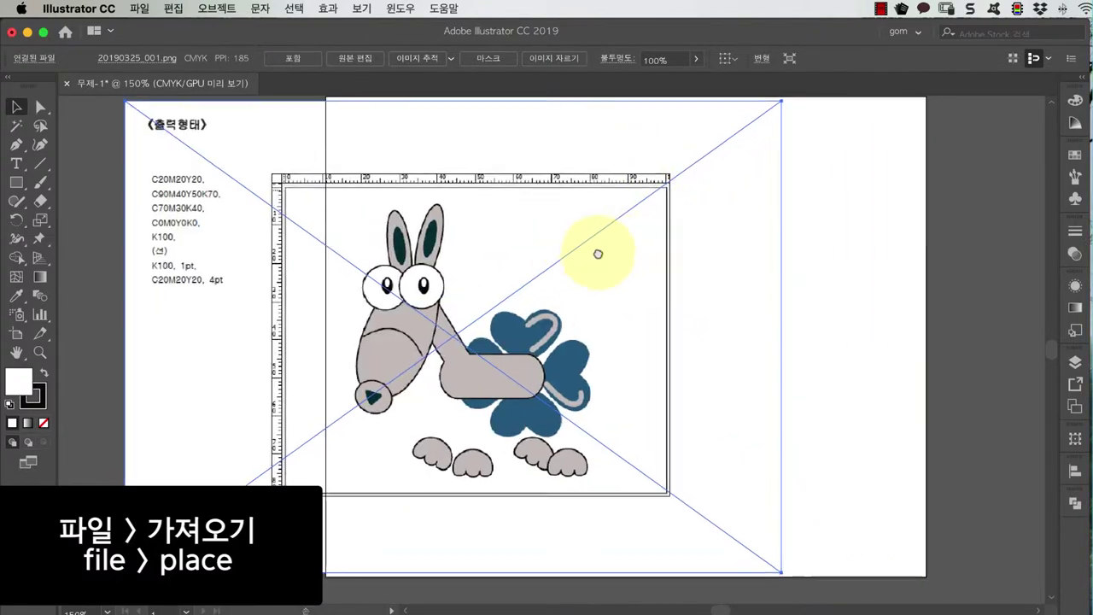
pyautogui.moveTo(598, 254); pyautogui.dragTo(504, 275)
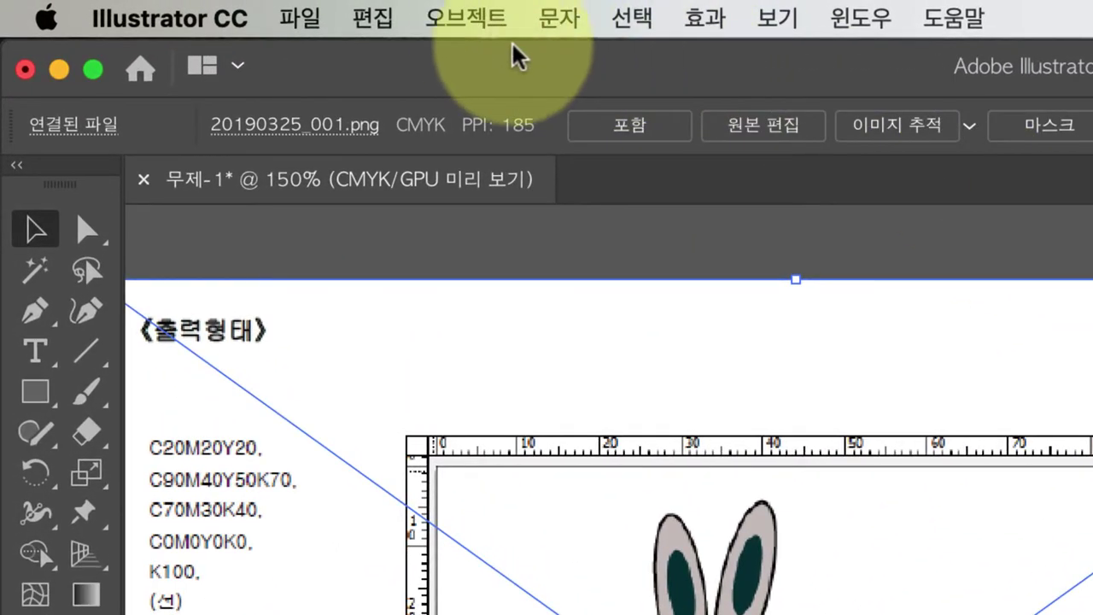
pyautogui.click(510, 19)
pyautogui.moveTo(513, 209)
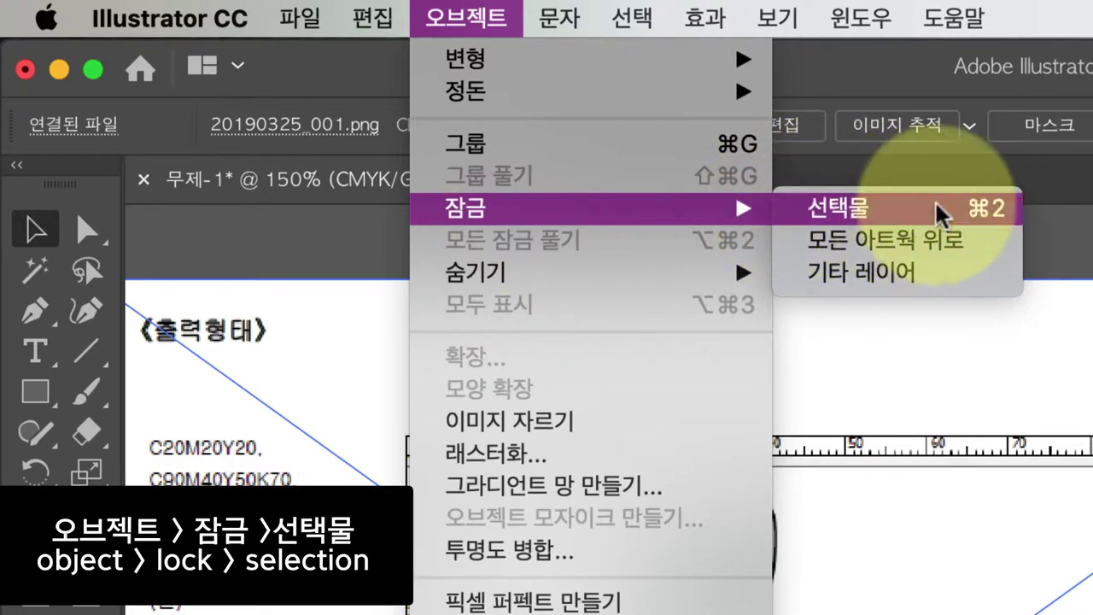
pyautogui.click(935, 200)
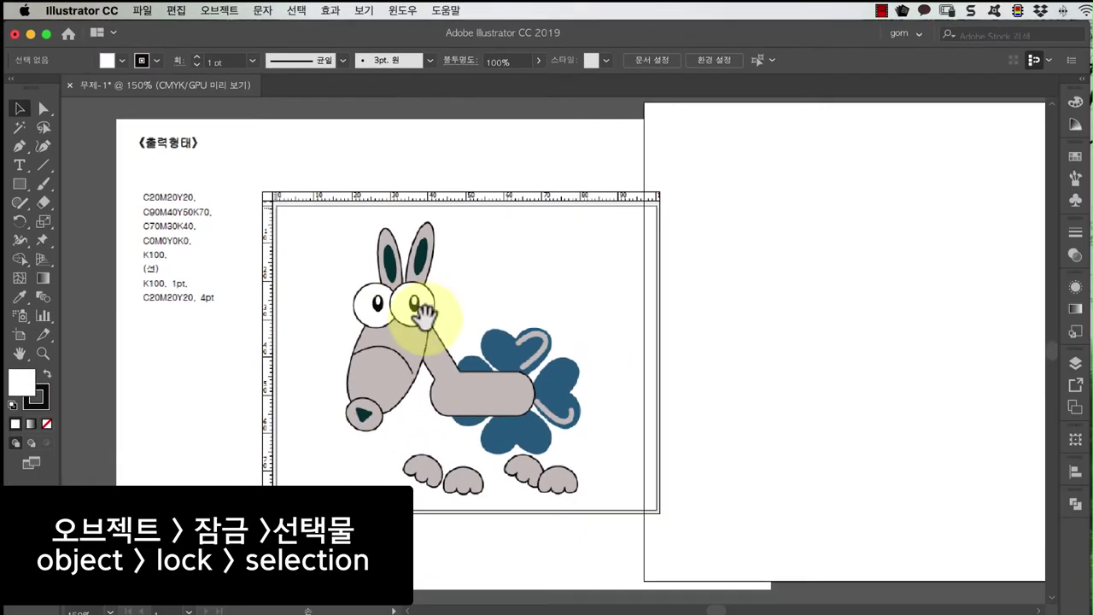
pyautogui.hscroll(2, 541, 330)
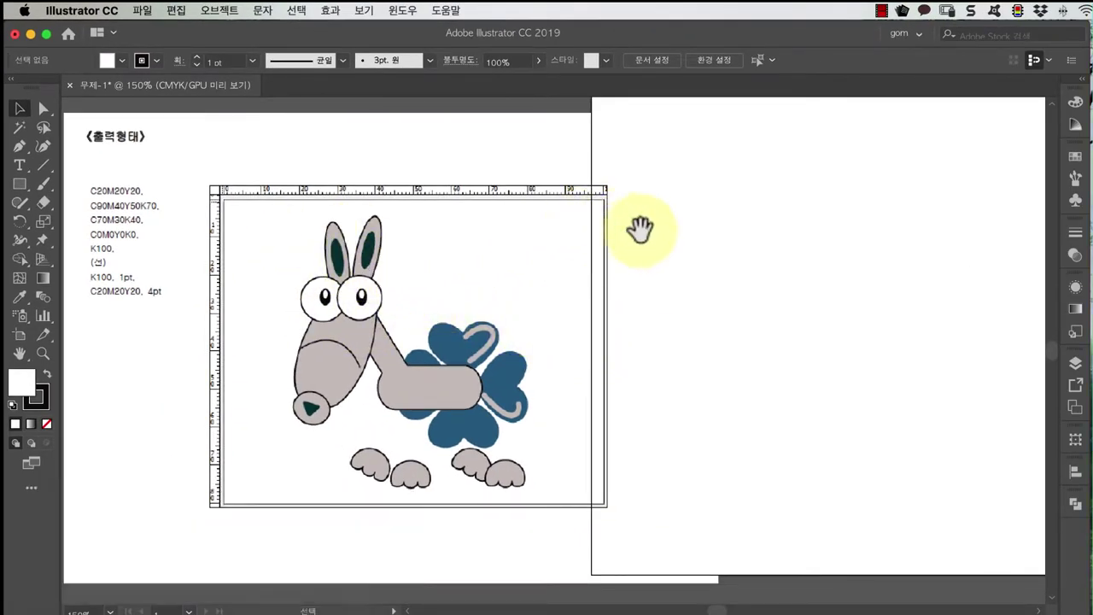
pyautogui.moveTo(640, 229); pyautogui.dragTo(422, 286)
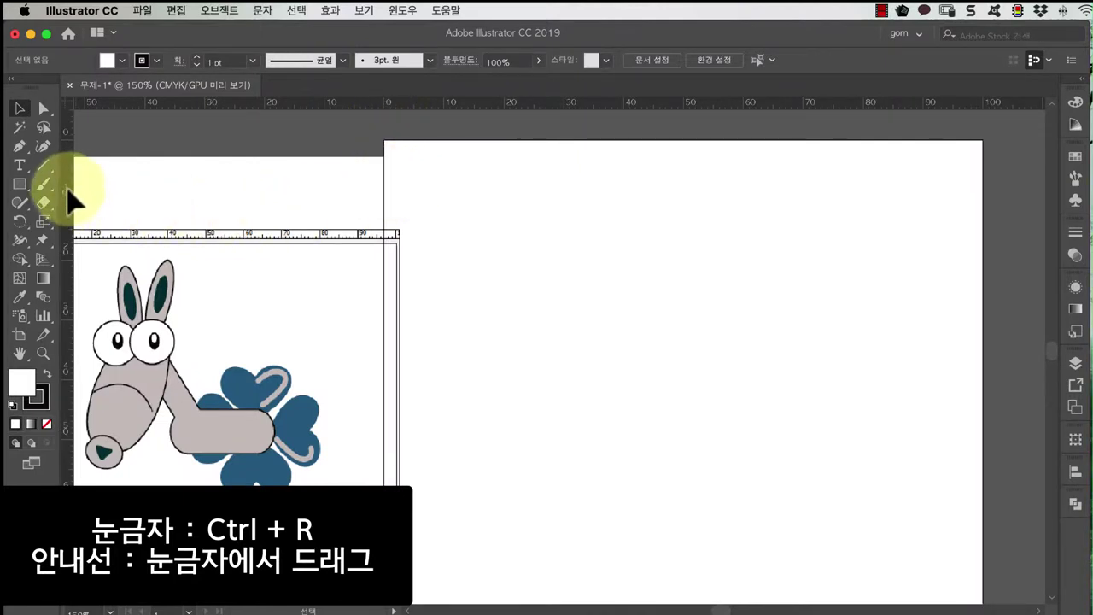
# Step: Drag a vertical guide from the left ruler and a horizontal guide from the top, then lock the guides
pyautogui.moveTo(67, 188)
pyautogui.mouseDown()
pyautogui.moveTo(696, 221)
pyautogui.moveTo(684, 220)
pyautogui.mouseUp()
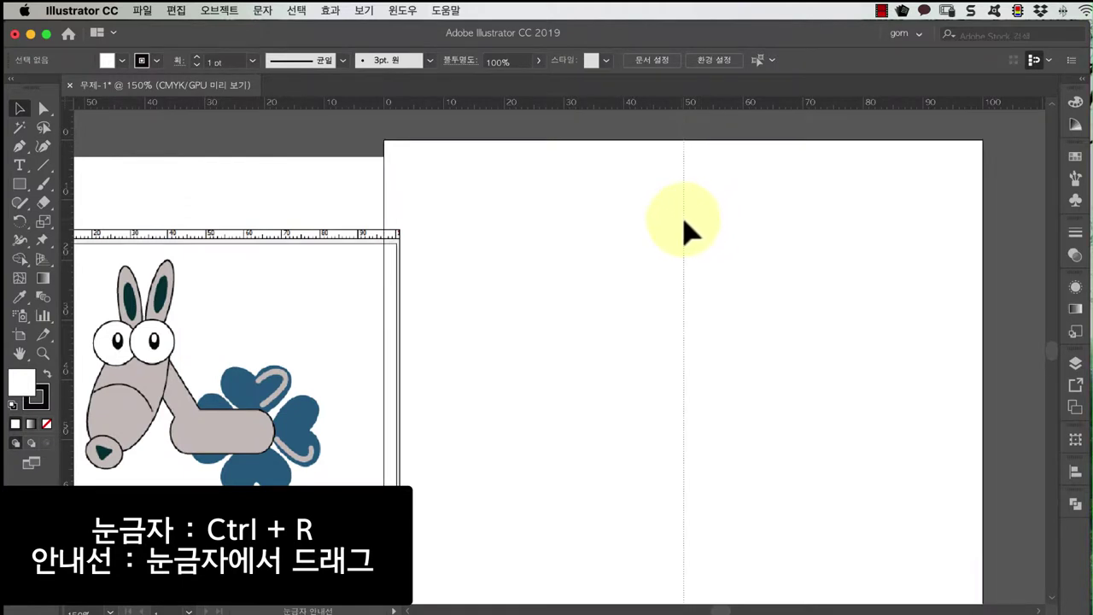
pyautogui.moveTo(684, 220); pyautogui.dragTo(685, 220)
pyautogui.moveTo(732, 104); pyautogui.dragTo(684, 394)
pyautogui.moveTo(622, 325); pyautogui.dragTo(718, 350)
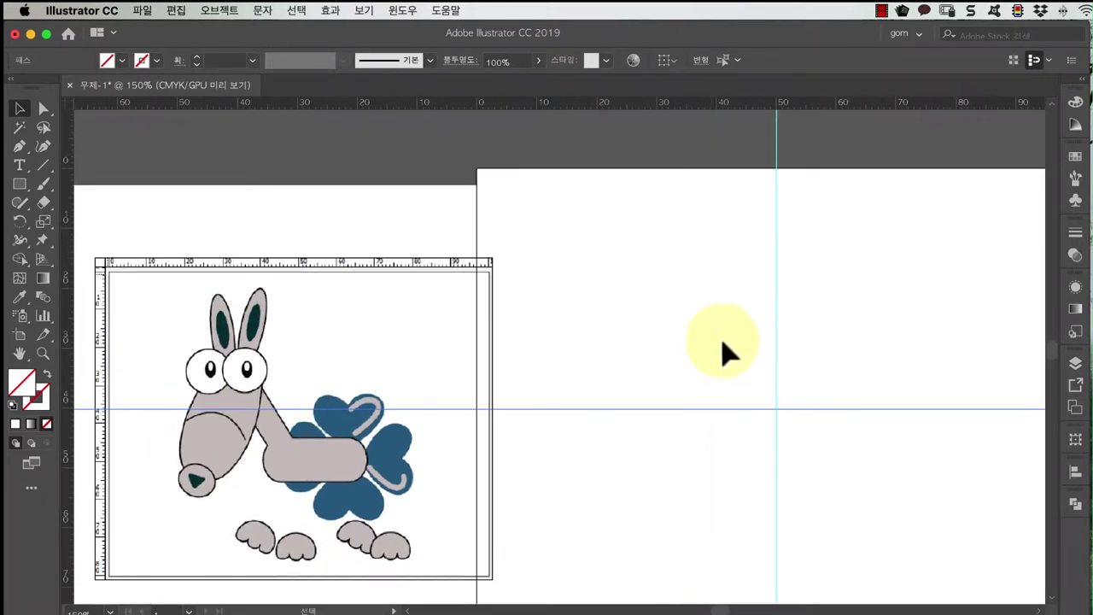
pyautogui.click(776, 299)
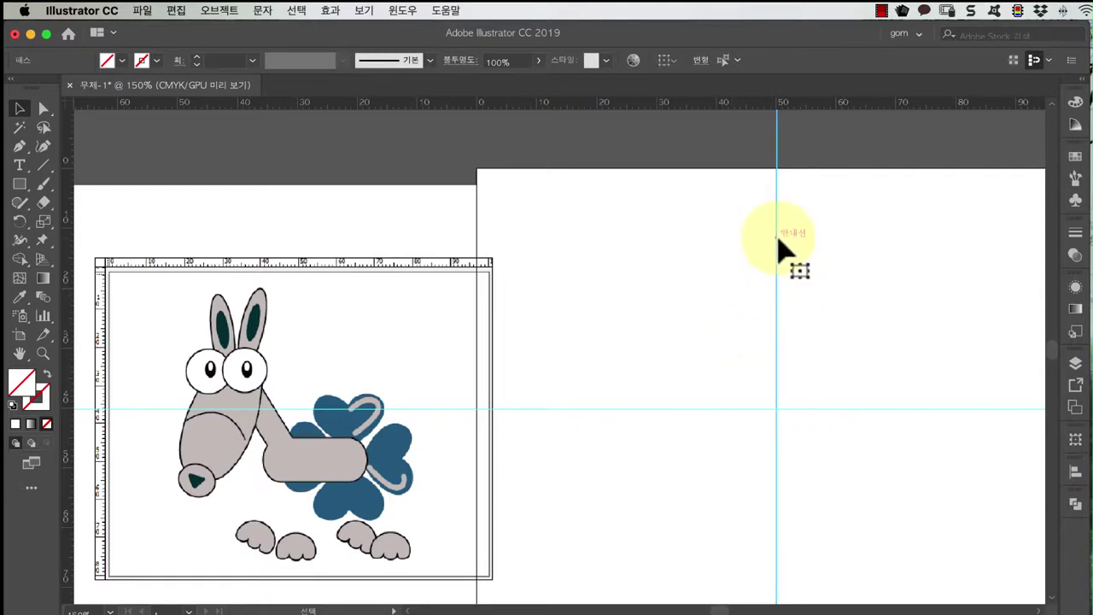
pyautogui.rightClick(777, 222)
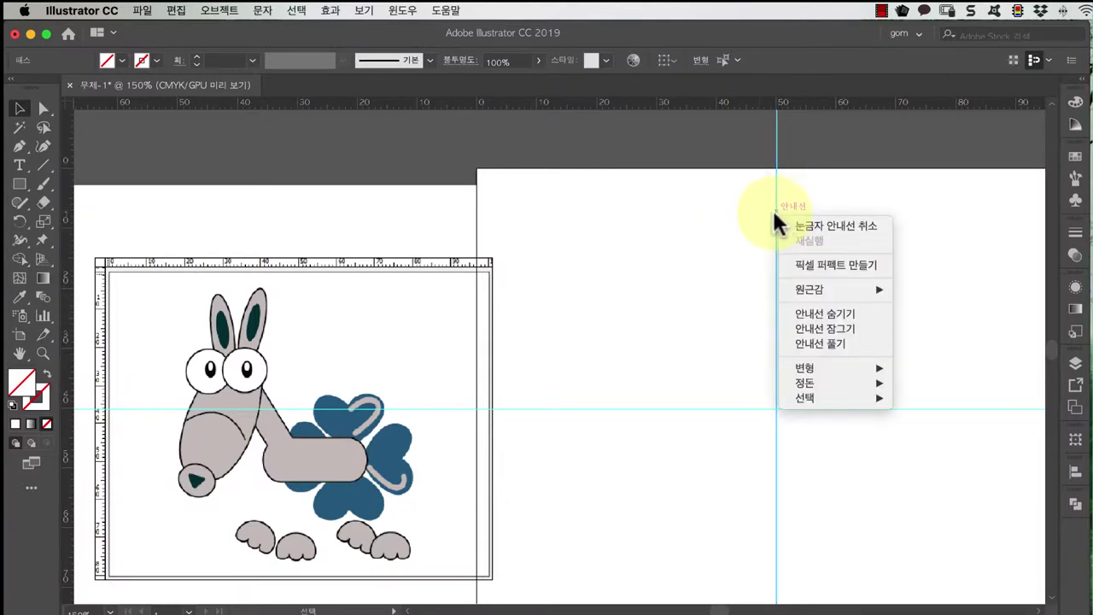
pyautogui.click(803, 329)
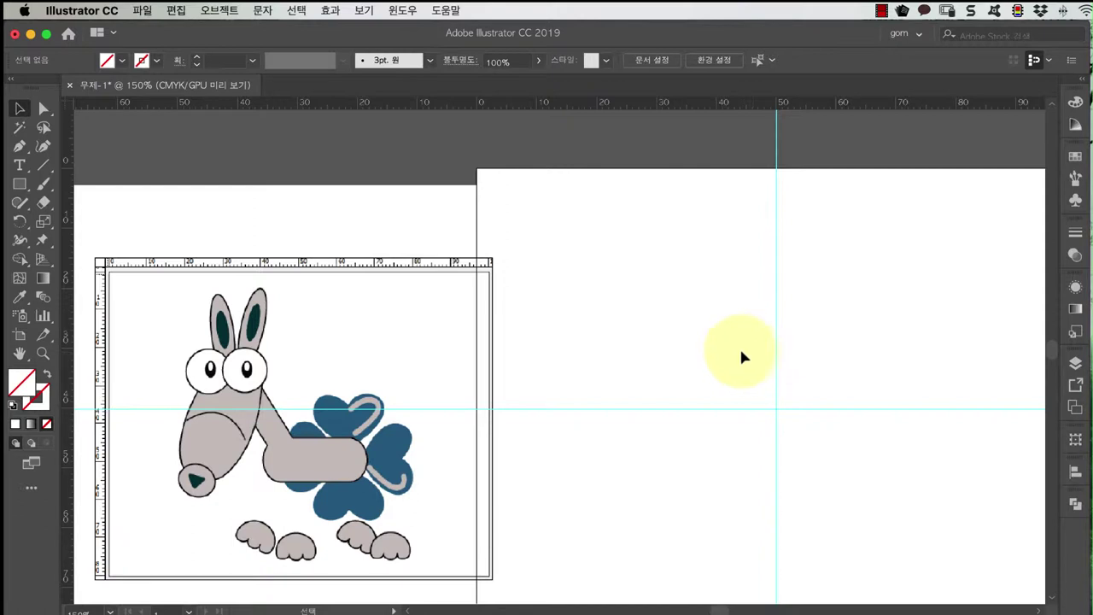
pyautogui.scroll(-5, 384, 333)
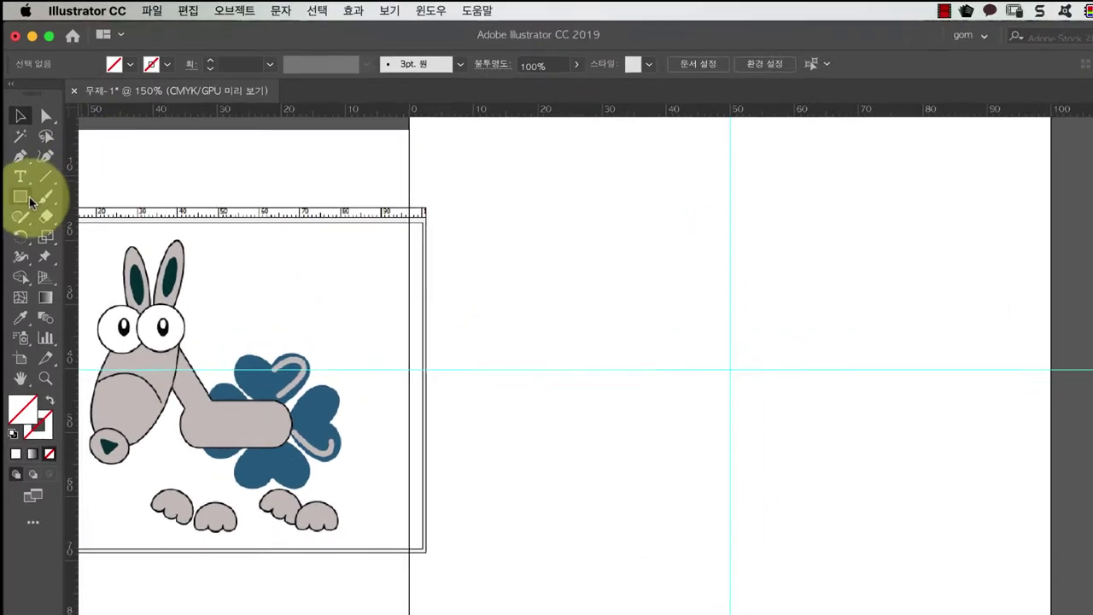
# Step: Draw a tall red-stroked ellipse left of the vertical guide and a small circle beside the guide
pyautogui.click(21, 185)
pyautogui.click(158, 416)
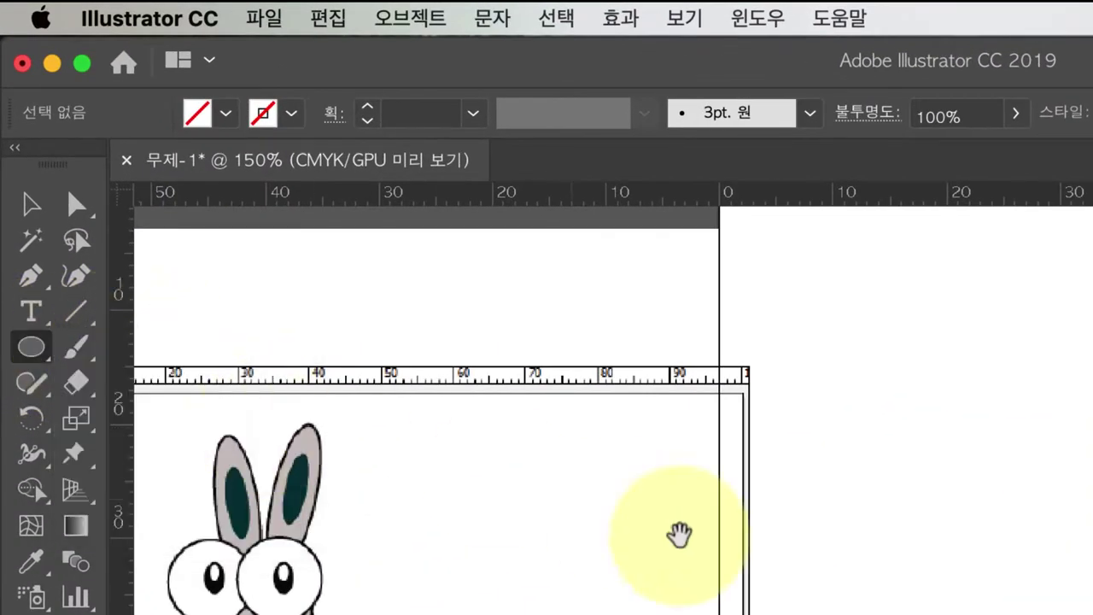
pyautogui.moveTo(495, 229)
pyautogui.mouseDown()
pyautogui.moveTo(590, 436)
pyautogui.moveTo(594, 427)
pyautogui.mouseUp()
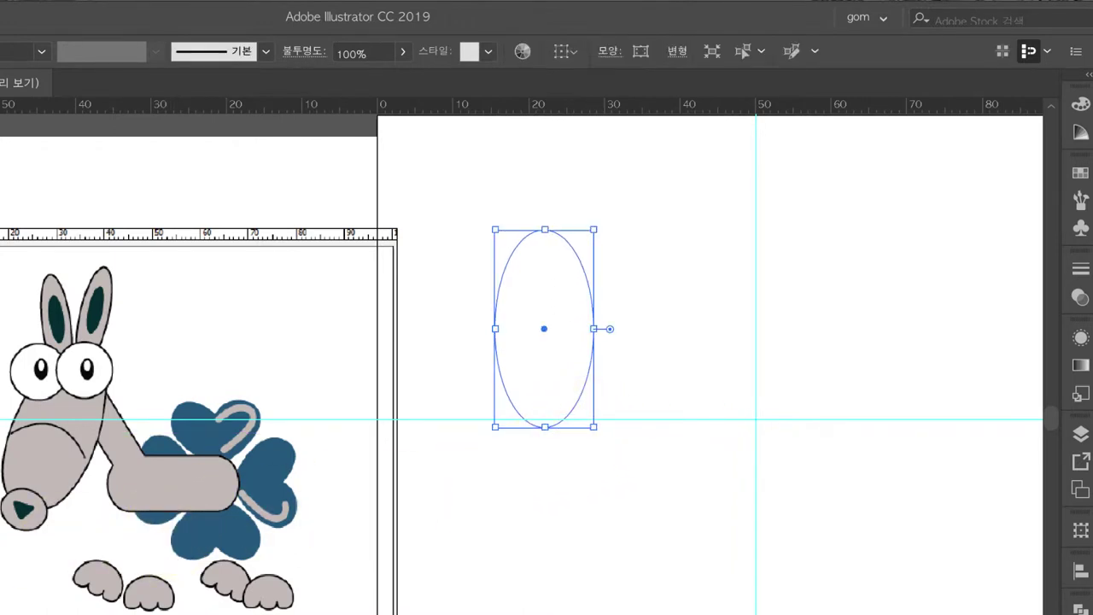
pyautogui.click(376, 162)
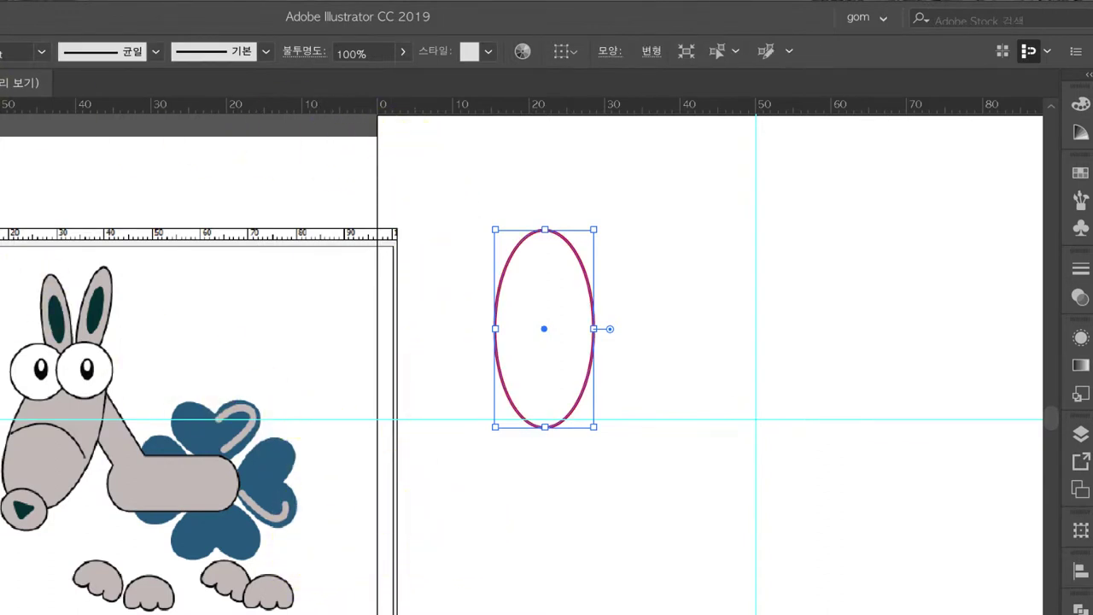
pyautogui.click(375, 256)
pyautogui.moveTo(342, 334); pyautogui.dragTo(371, 342)
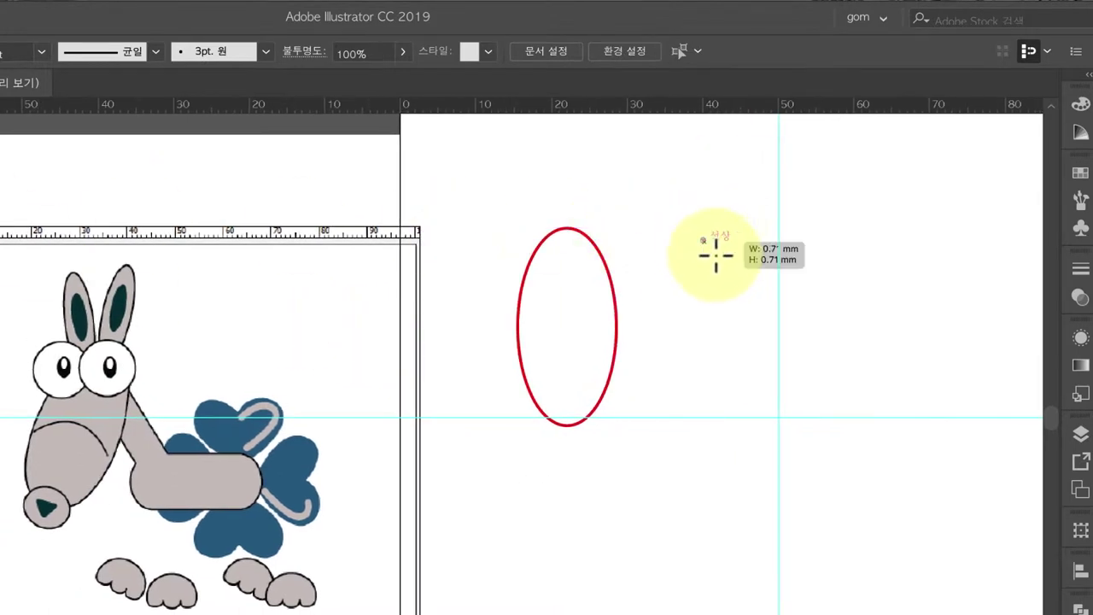
pyautogui.moveTo(701, 238); pyautogui.dragTo(767, 304)
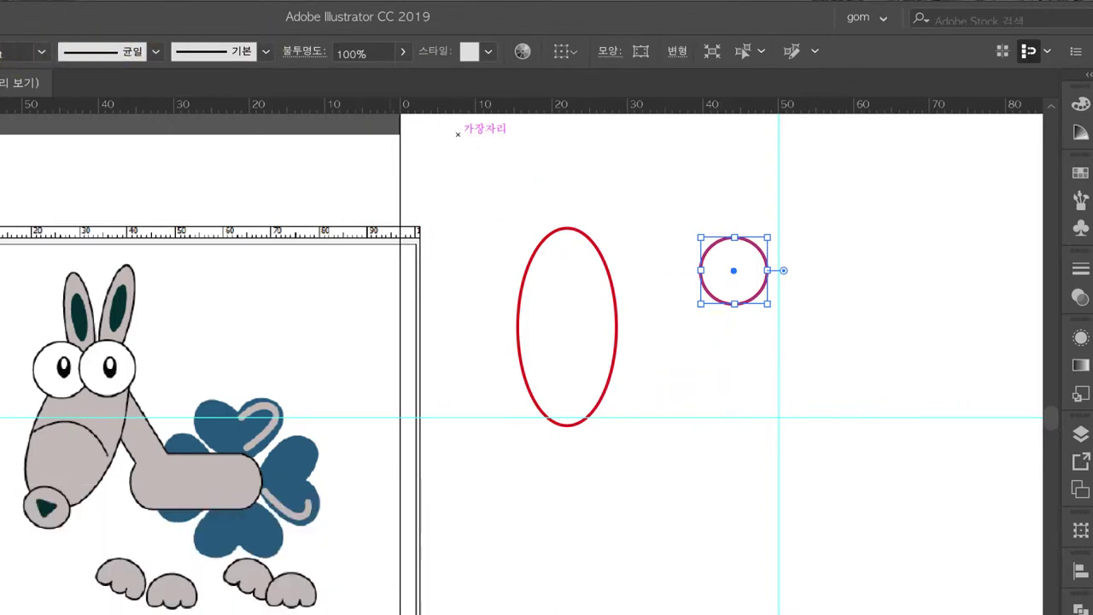
# Step: Draw a small black-filled oval pupil and position it inside the eye circle
pyautogui.click(725, 290)
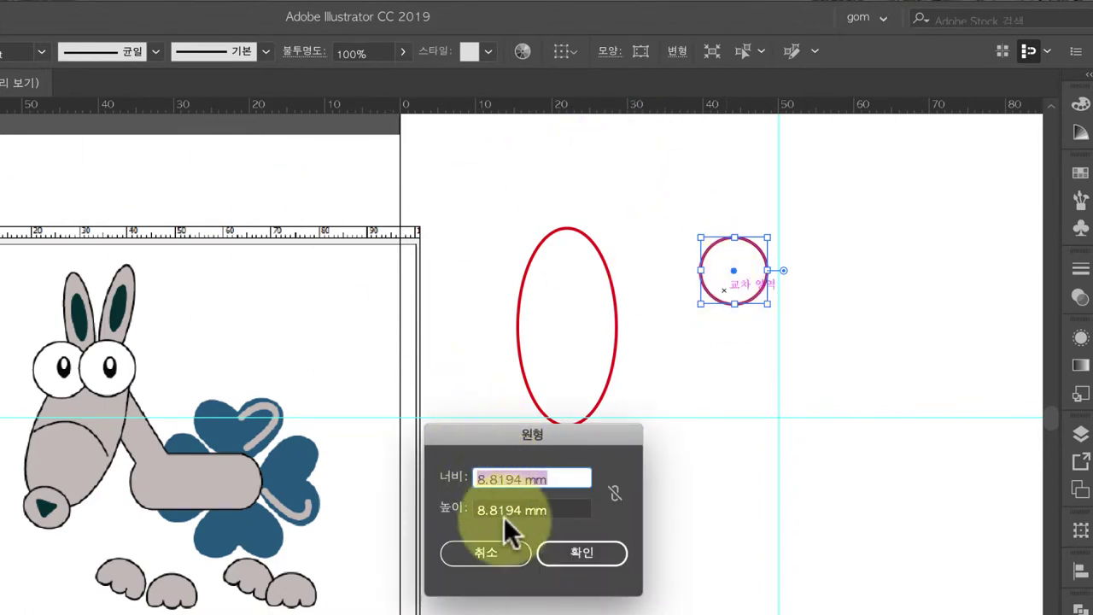
pyautogui.click(496, 552)
pyautogui.moveTo(654, 183); pyautogui.dragTo(676, 220)
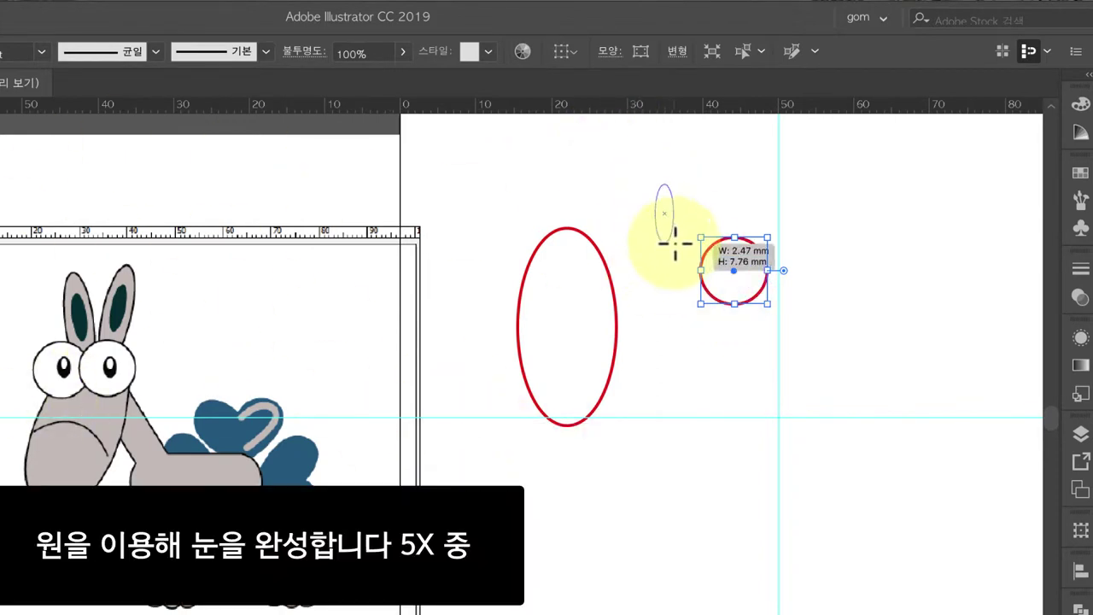
pyautogui.click(1081, 104)
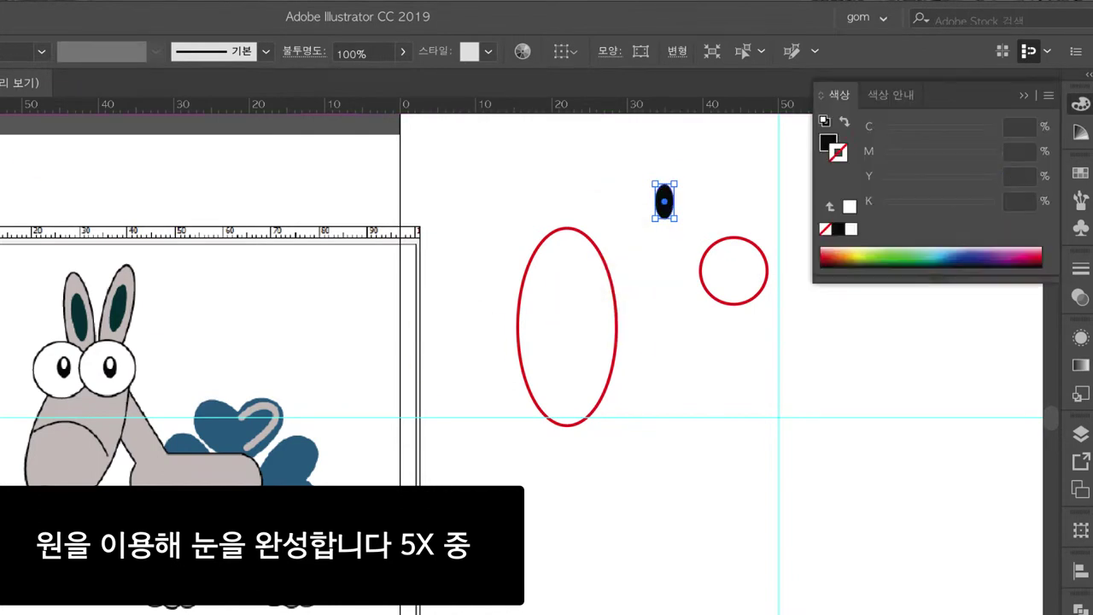
pyautogui.moveTo(713, 248)
pyautogui.mouseDown()
pyautogui.moveTo(97, 195)
pyautogui.moveTo(117, 207)
pyautogui.moveTo(119, 200)
pyautogui.moveTo(161, 267)
pyautogui.mouseUp()
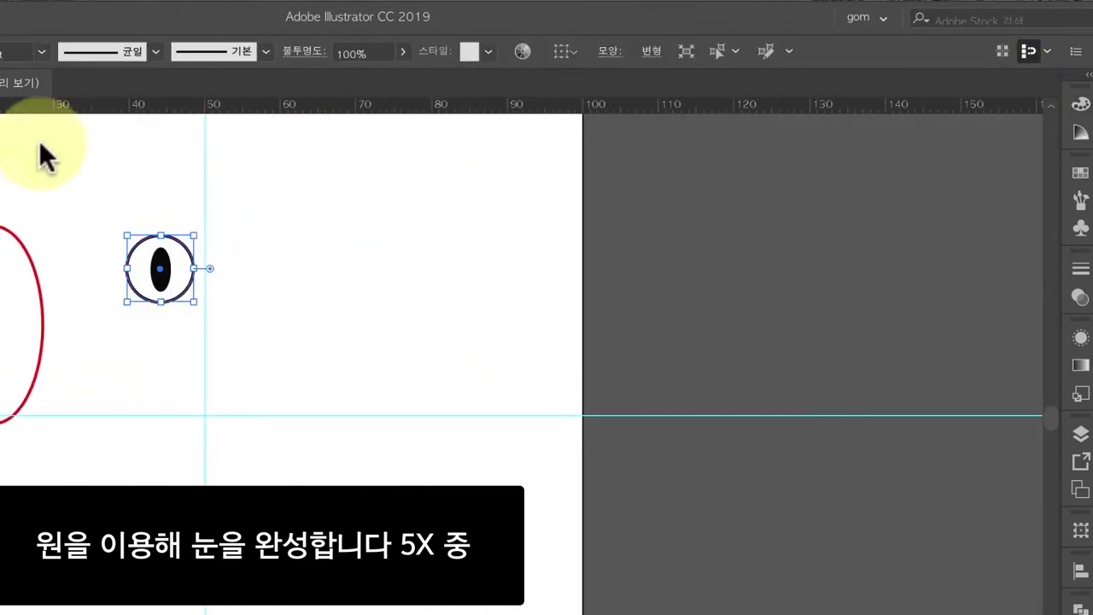
pyautogui.scroll(3, 270, 363)
pyautogui.click(364, 427)
pyautogui.moveTo(369, 439); pyautogui.dragTo(354, 383)
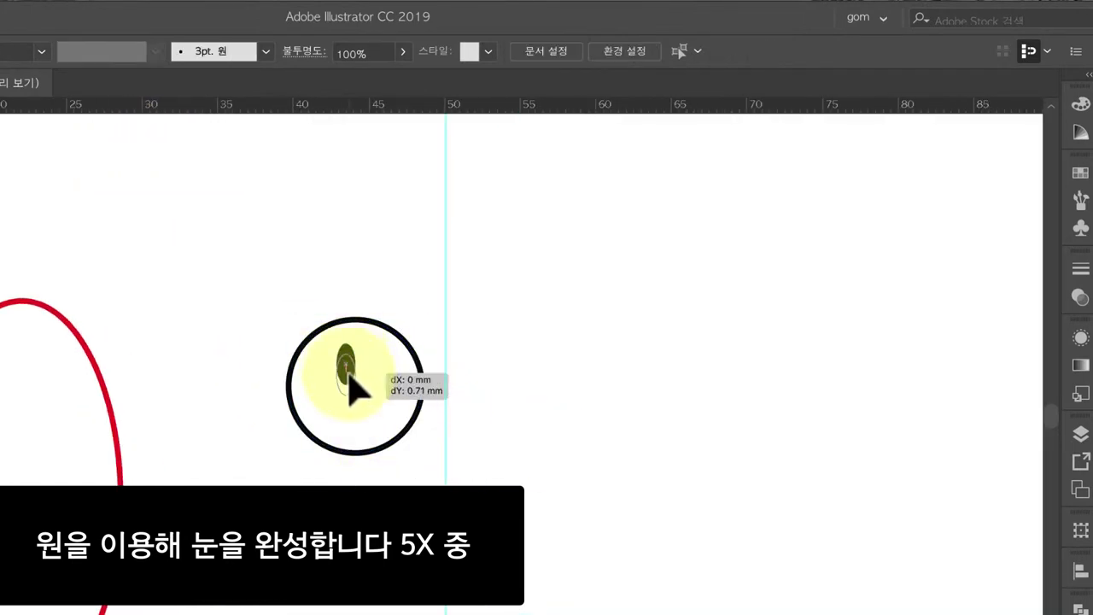
pyautogui.click(530, 458)
# Step: Duplicate the pupil and shrink the copy into a small white highlight
pyautogui.click(358, 376)
pyautogui.press('l')
pyautogui.moveTo(327, 251); pyautogui.dragTo(342, 281)
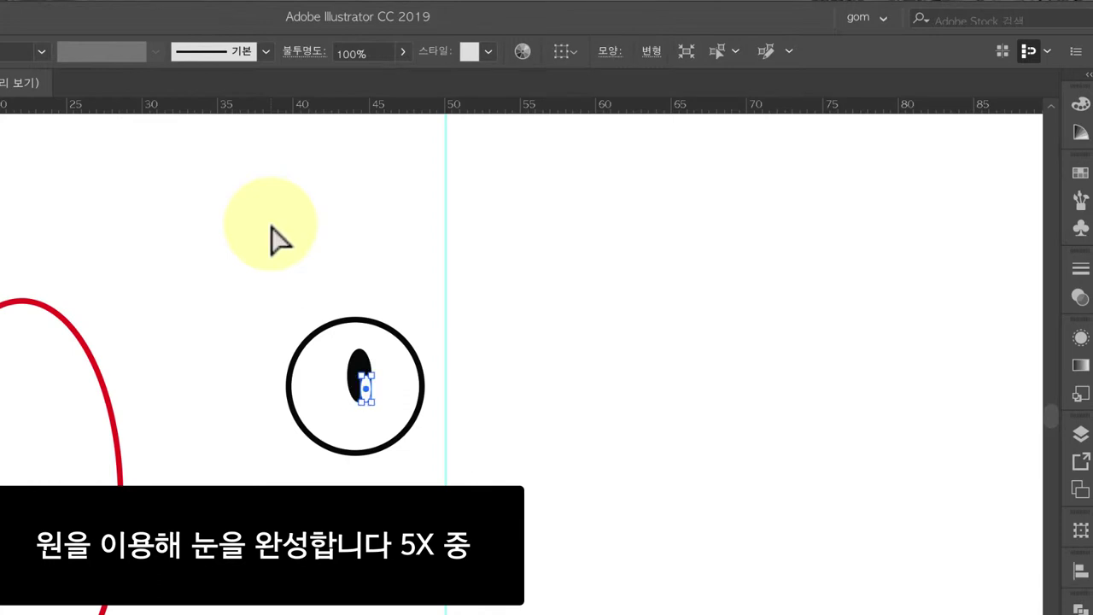
pyautogui.scroll(3, 328, 372)
pyautogui.moveTo(453, 383); pyautogui.dragTo(432, 412)
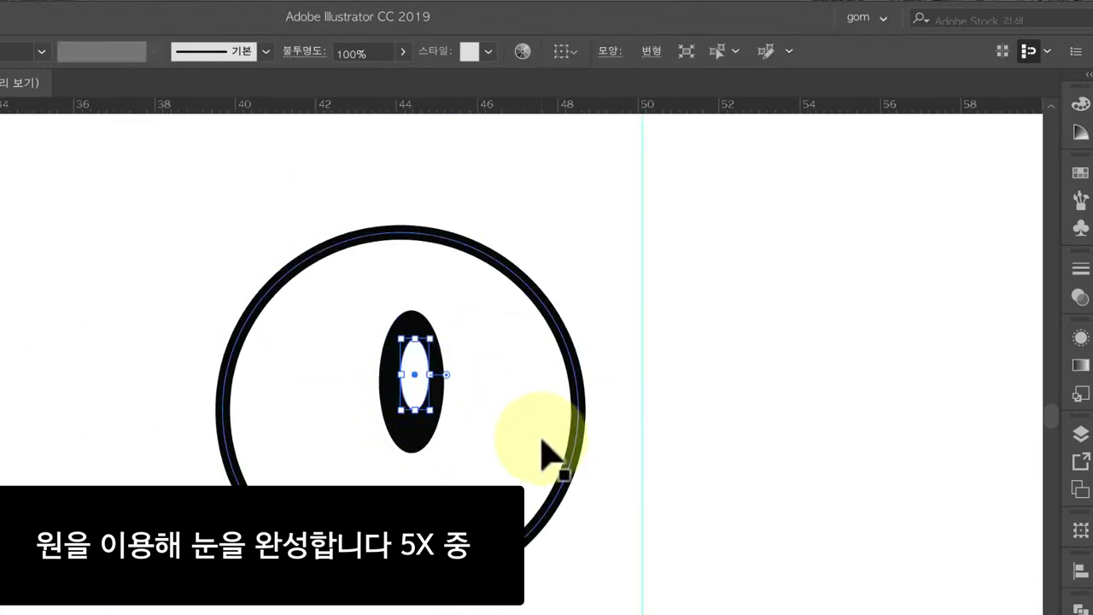
pyautogui.scroll(-5, 551, 457)
pyautogui.hscroll(-3, 576, 522)
pyautogui.click(581, 547)
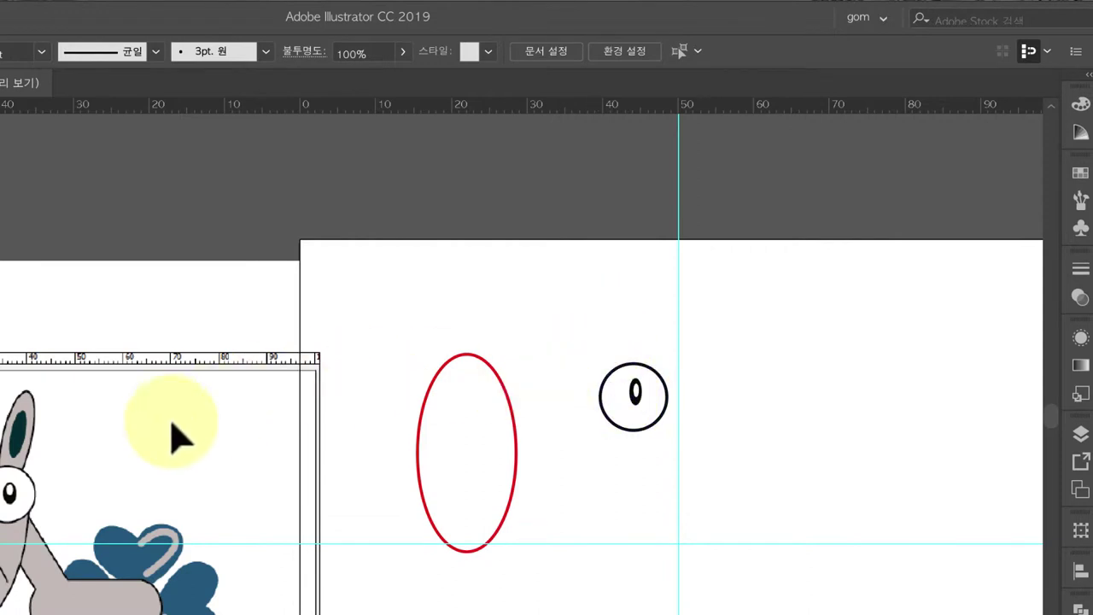
# Step: Align the eye circle and pupil to horizontal and vertical centres
pyautogui.click(637, 378)
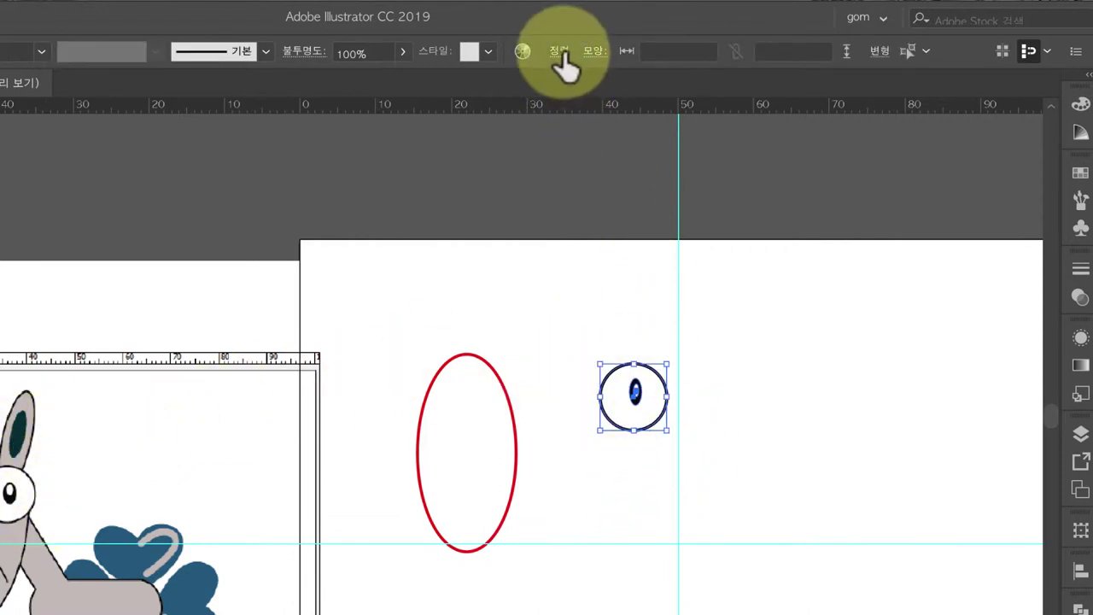
pyautogui.click(560, 51)
pyautogui.click(379, 108)
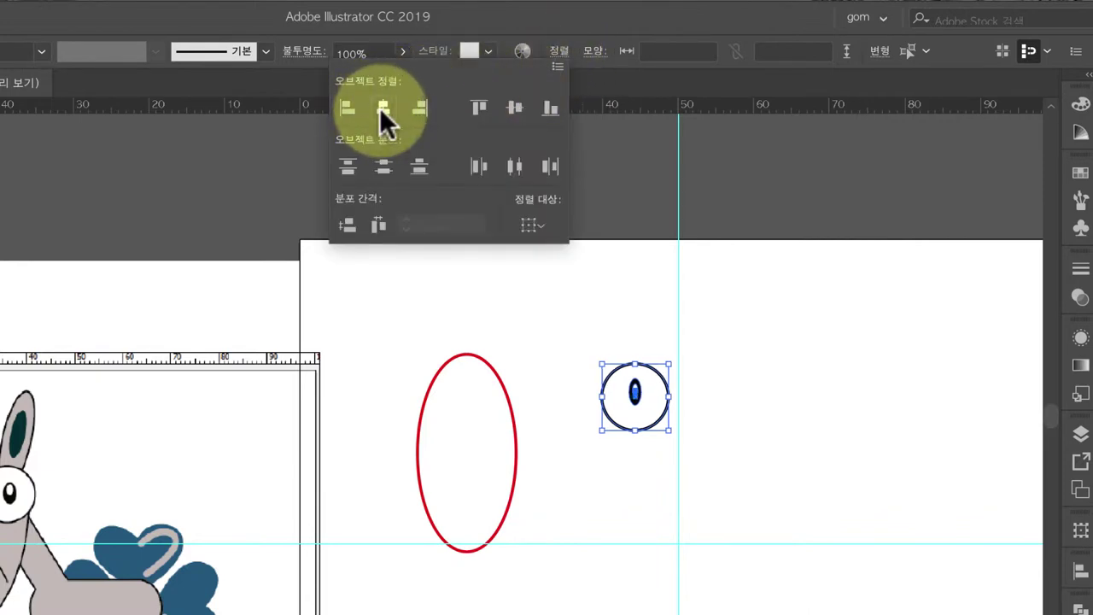
pyautogui.click(513, 107)
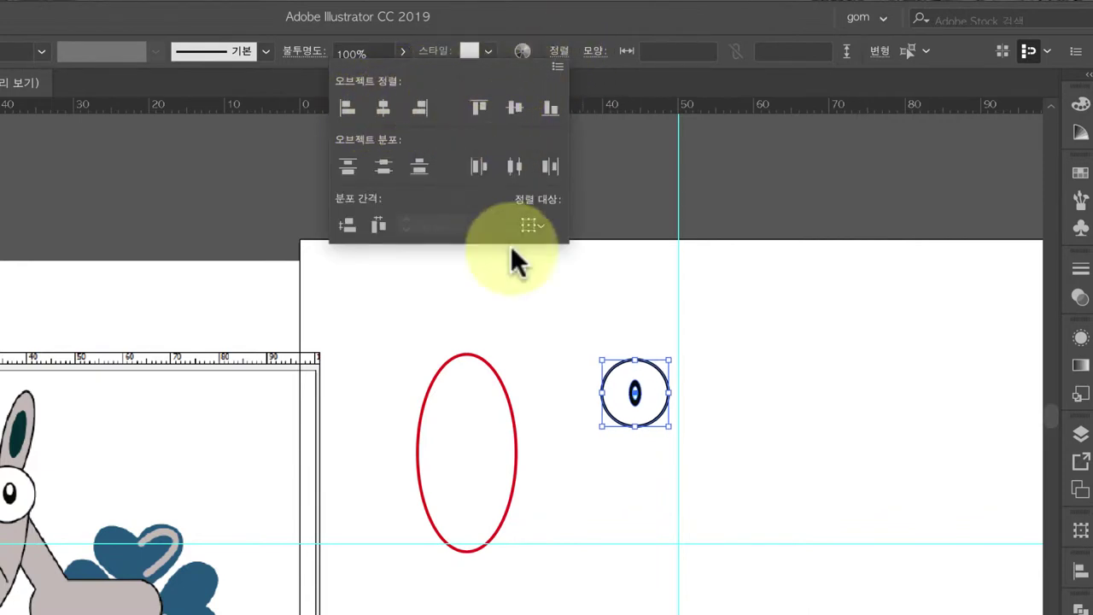
pyautogui.click(547, 376)
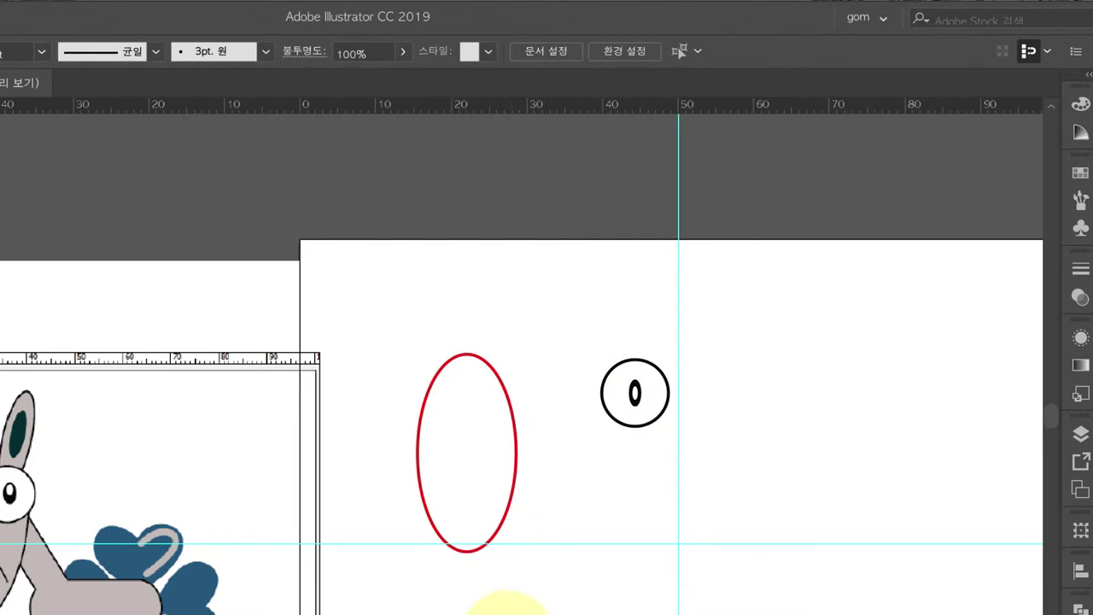
# Step: Zoom in to check the centred pupil, zoom back out, and select the finished eye
pyautogui.hotkey('ctrl', '=')
pyautogui.hotkey('ctrl', '=')
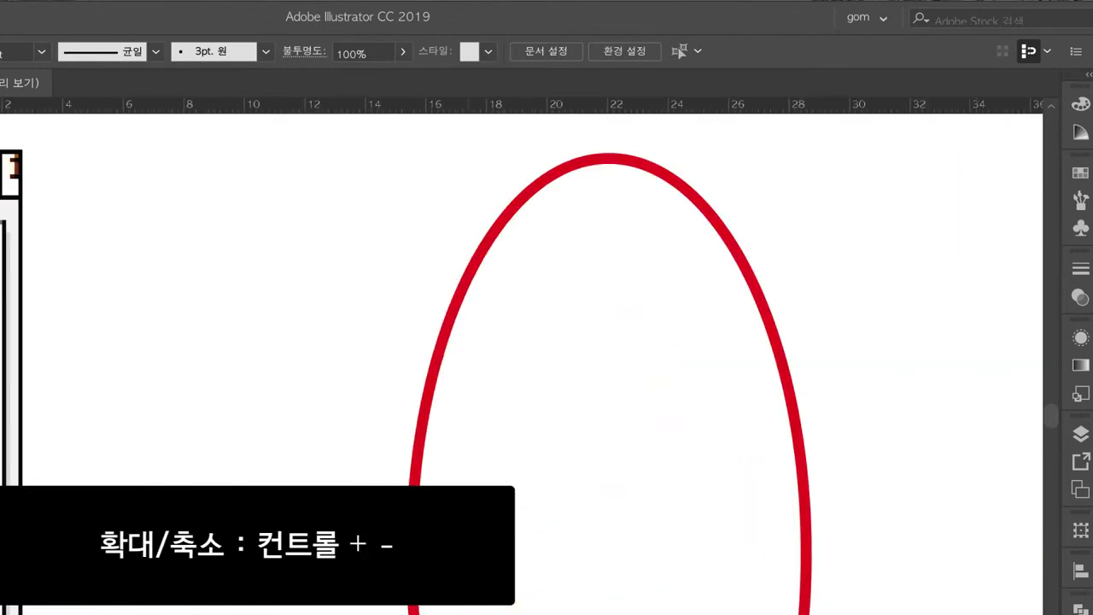
pyautogui.moveTo(595, 364); pyautogui.dragTo(285, 410)
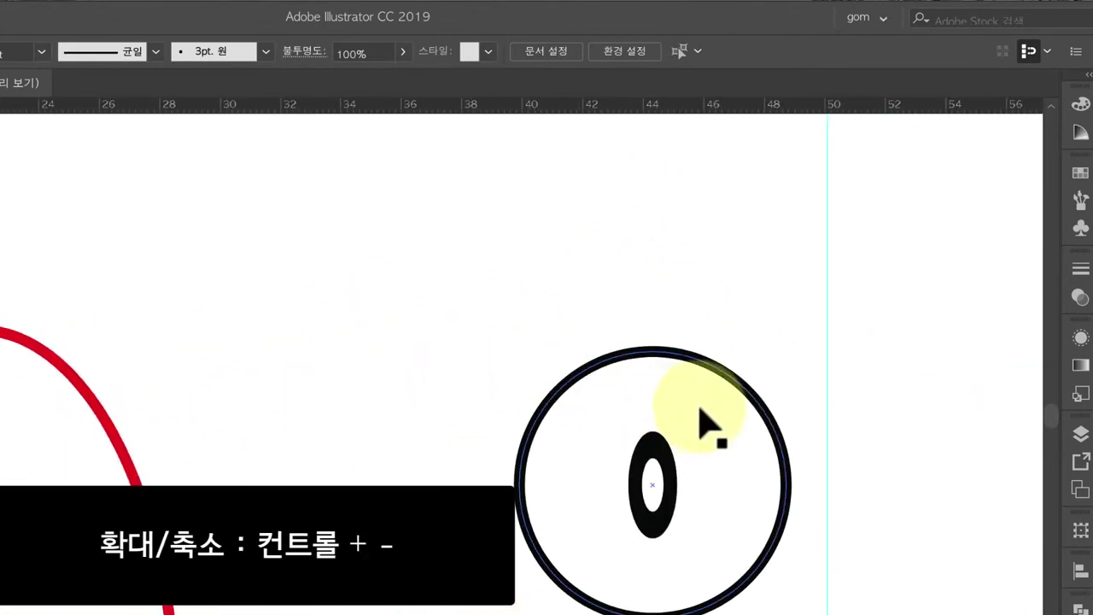
pyautogui.click(656, 489)
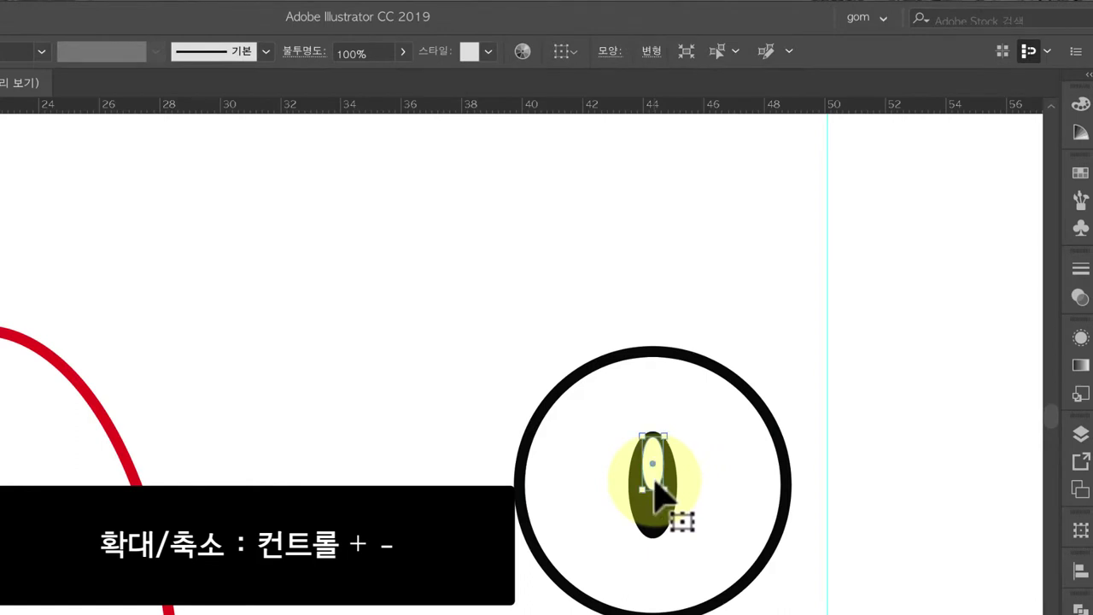
pyautogui.click(444, 376)
pyautogui.hotkey('ctrl', '-')
pyautogui.hotkey('ctrl', '-')
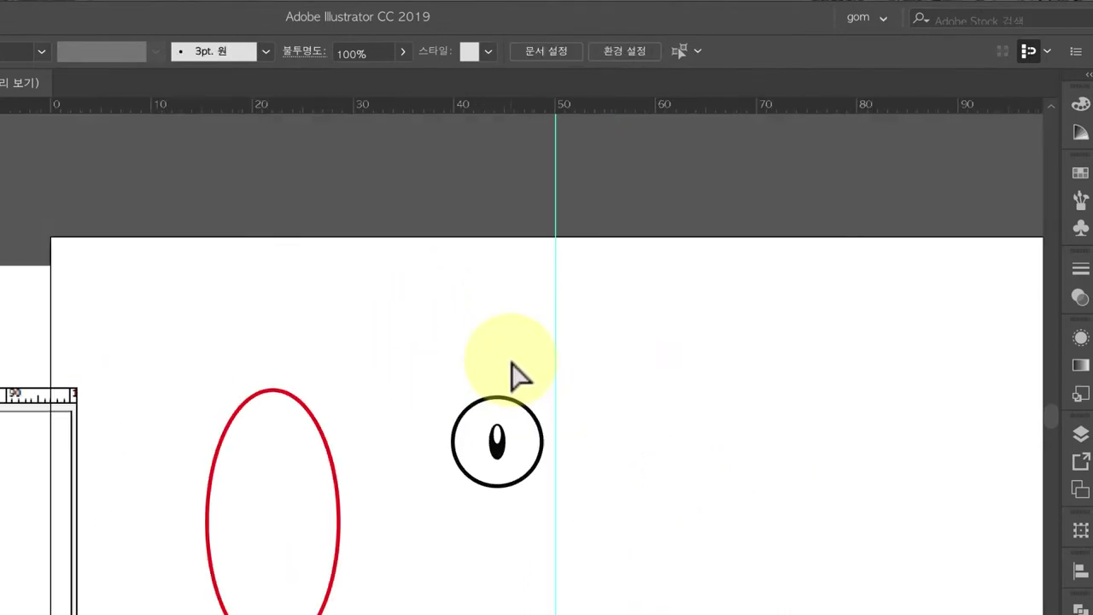
pyautogui.hotkey('ctrl', '-')
pyautogui.moveTo(359, 515); pyautogui.dragTo(520, 453)
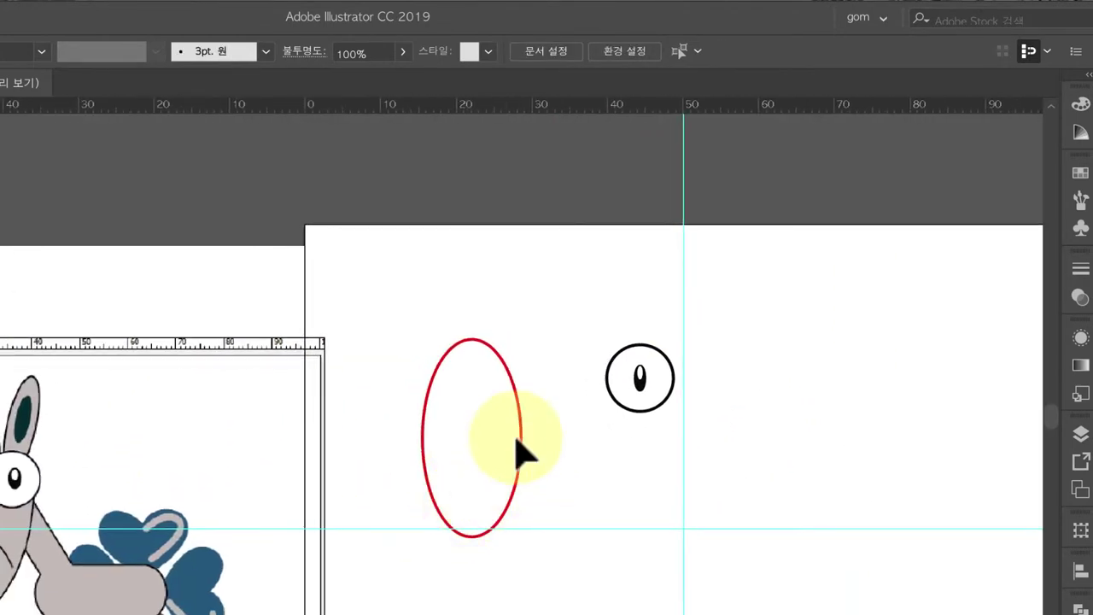
pyautogui.click(647, 413)
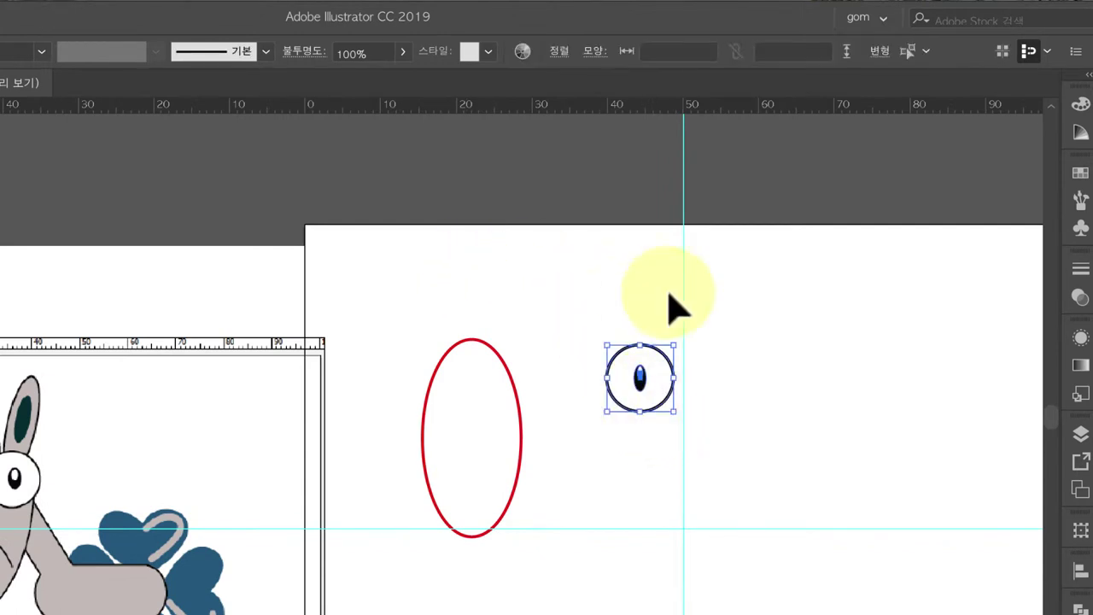
# Step: Group the eye parts and move the eye onto the top of the red ellipse
pyautogui.rightClick(658, 375)
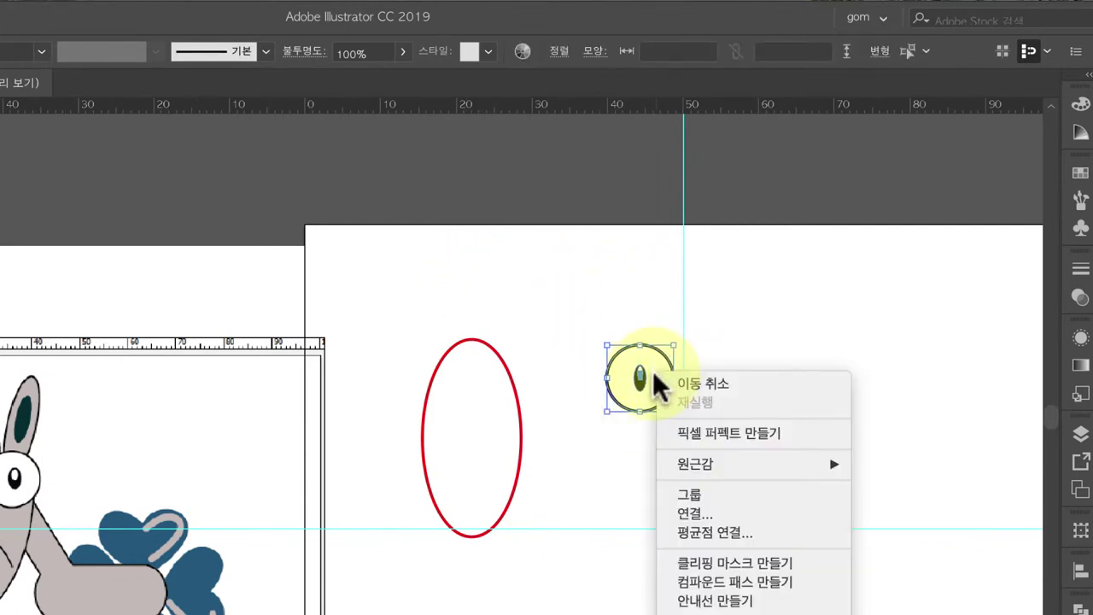
pyautogui.click(714, 497)
pyautogui.click(726, 488)
pyautogui.moveTo(637, 416)
pyautogui.mouseDown()
pyautogui.moveTo(434, 427)
pyautogui.moveTo(444, 434)
pyautogui.moveTo(458, 418)
pyautogui.mouseUp()
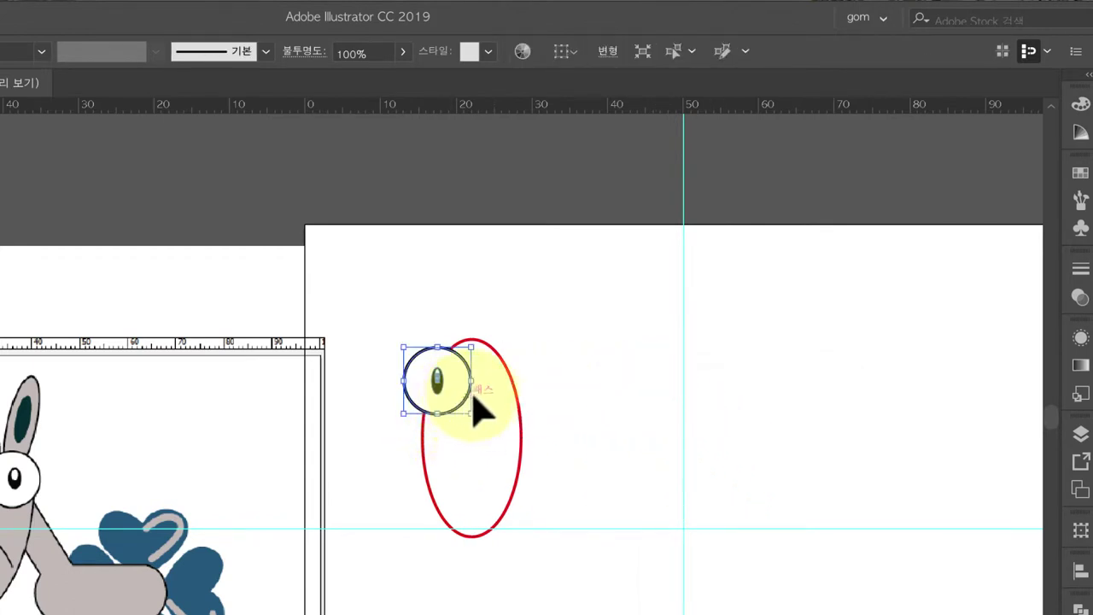
pyautogui.click(530, 444)
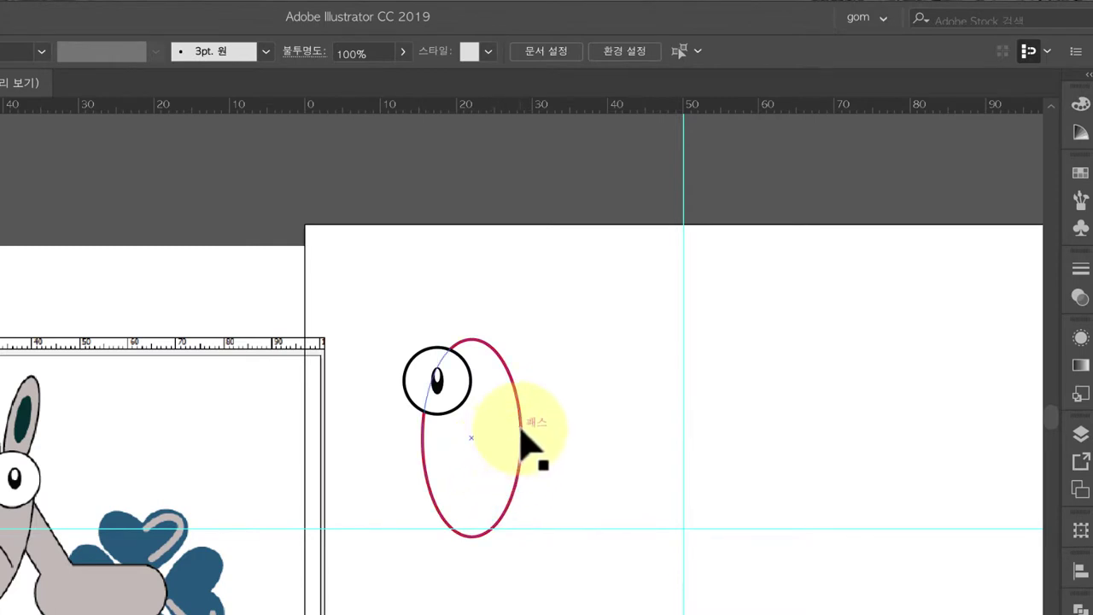
# Step: Tilt the red head ellipse counter-clockwise, undoing an accidental resize first
pyautogui.click(521, 440)
pyautogui.moveTo(522, 537); pyautogui.dragTo(532, 550)
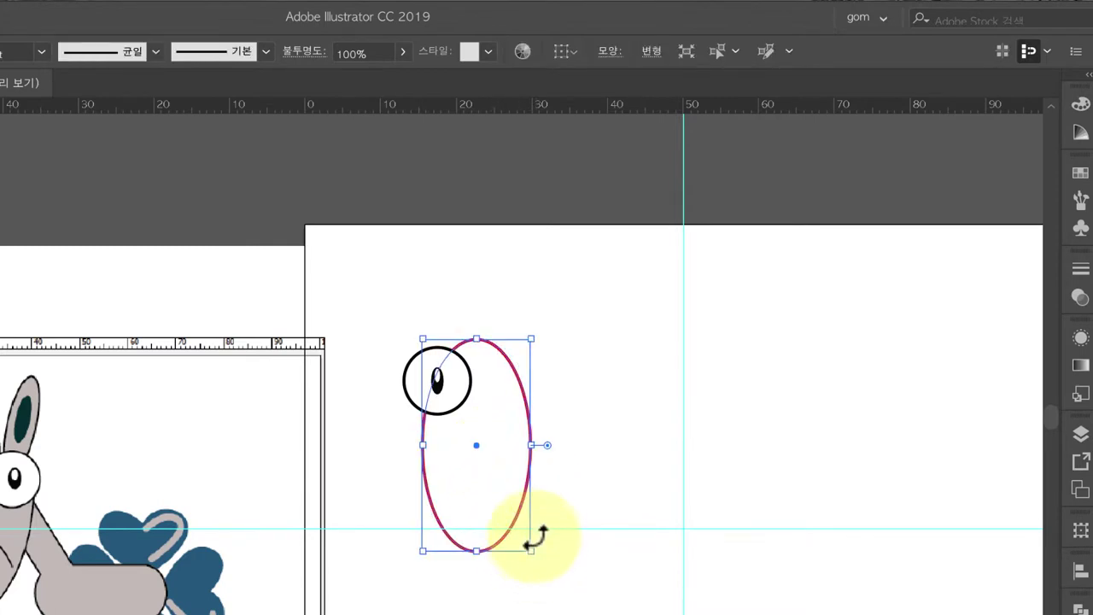
pyautogui.hotkey('ctrl', 'z')
pyautogui.click(566, 471)
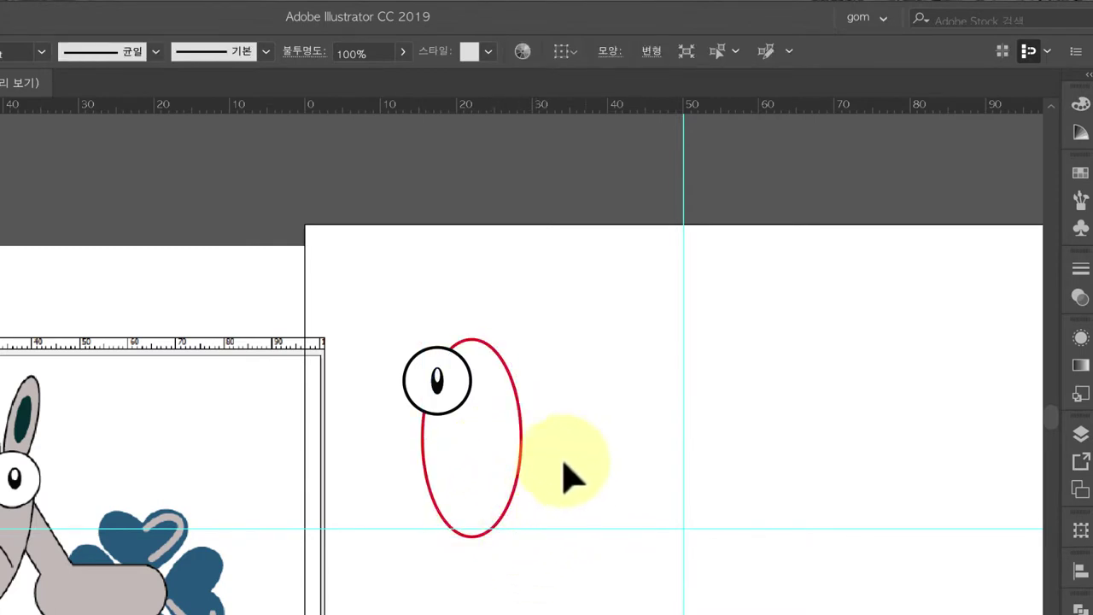
pyautogui.click(452, 447)
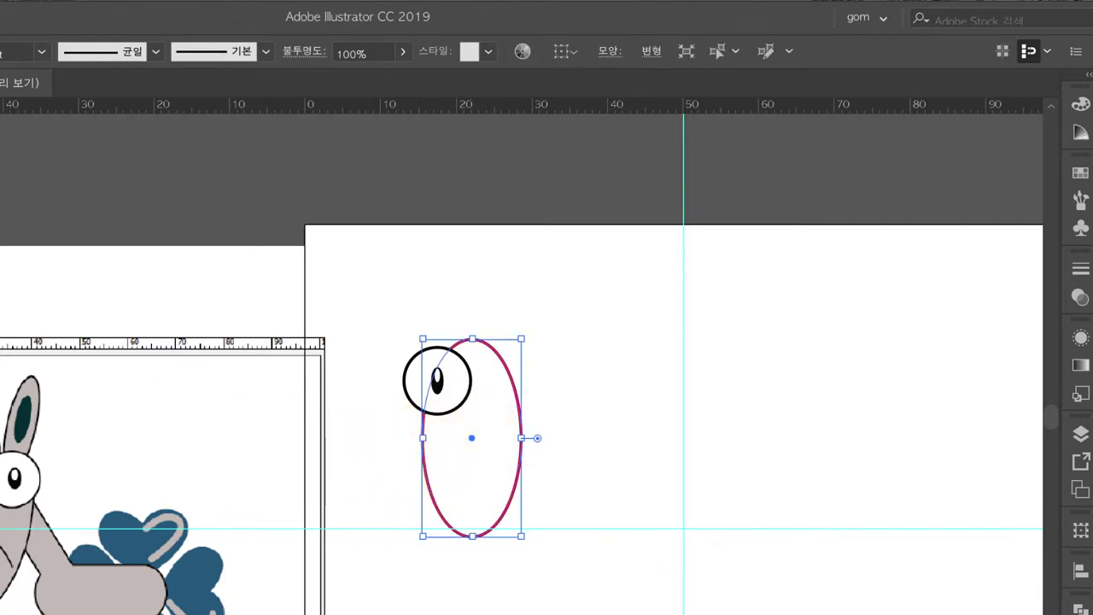
pyautogui.click(446, 434)
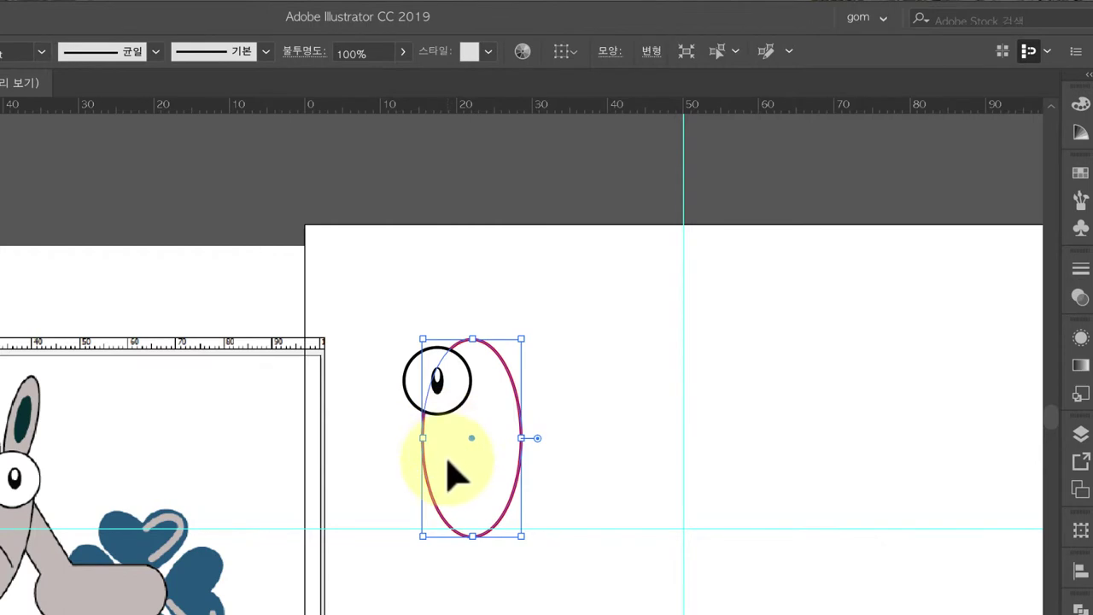
pyautogui.click(452, 475)
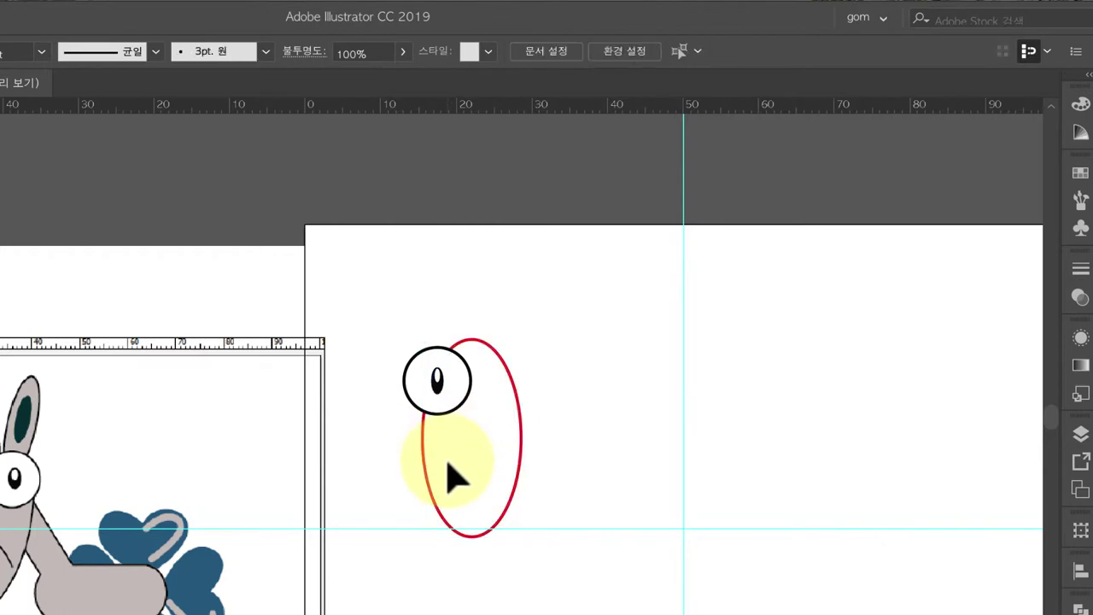
pyautogui.click(519, 485)
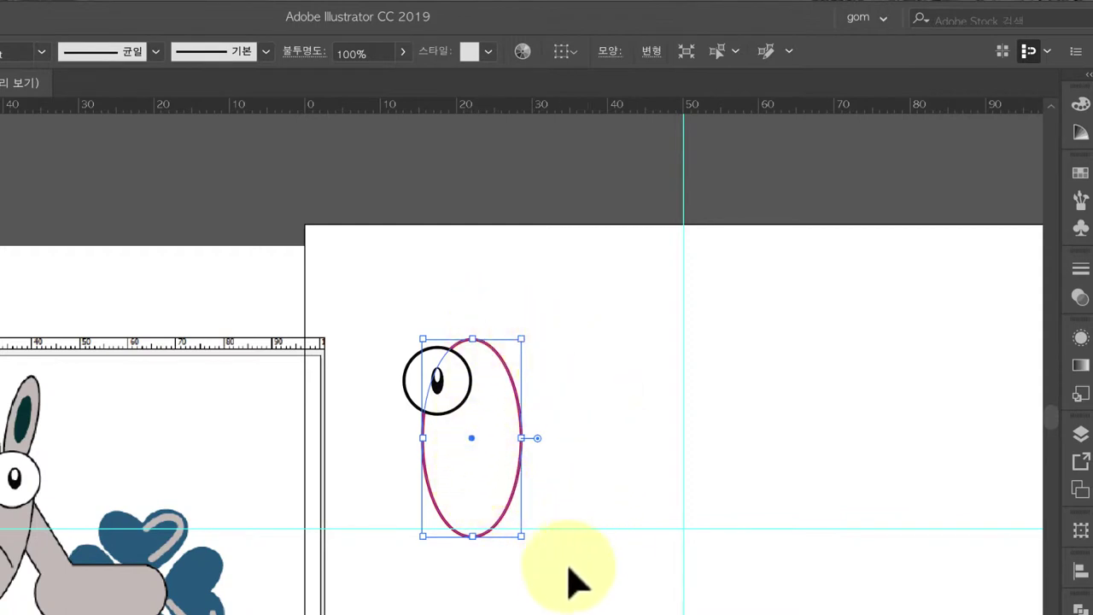
pyautogui.moveTo(534, 558); pyautogui.dragTo(483, 571)
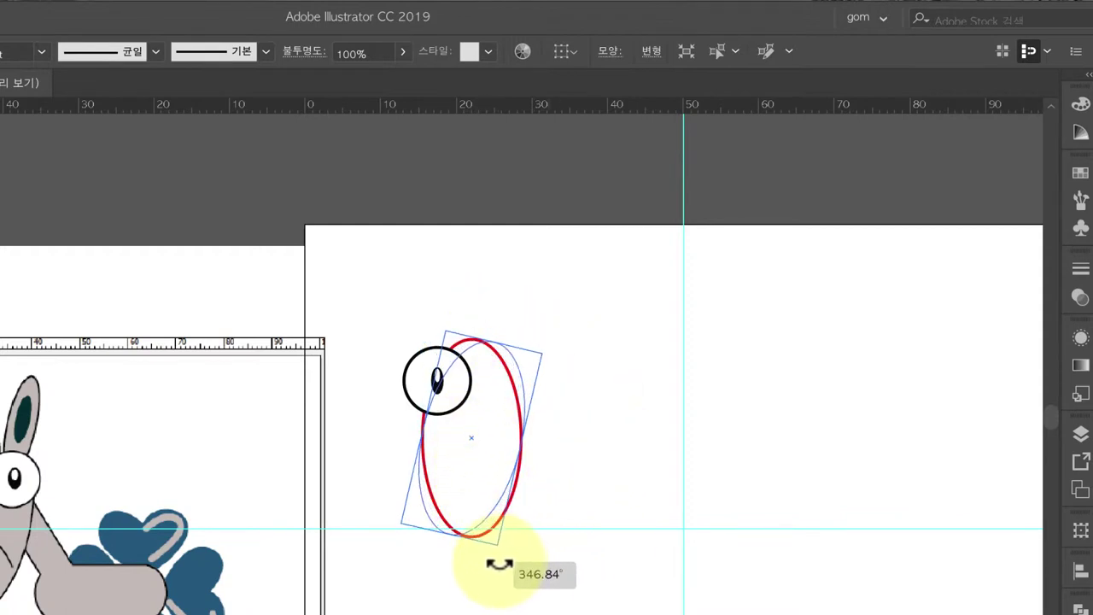
# Step: Alt-drag a copy of the eye to the right to form the second eye
pyautogui.click(538, 589)
pyautogui.moveTo(466, 405); pyautogui.dragTo(487, 393)
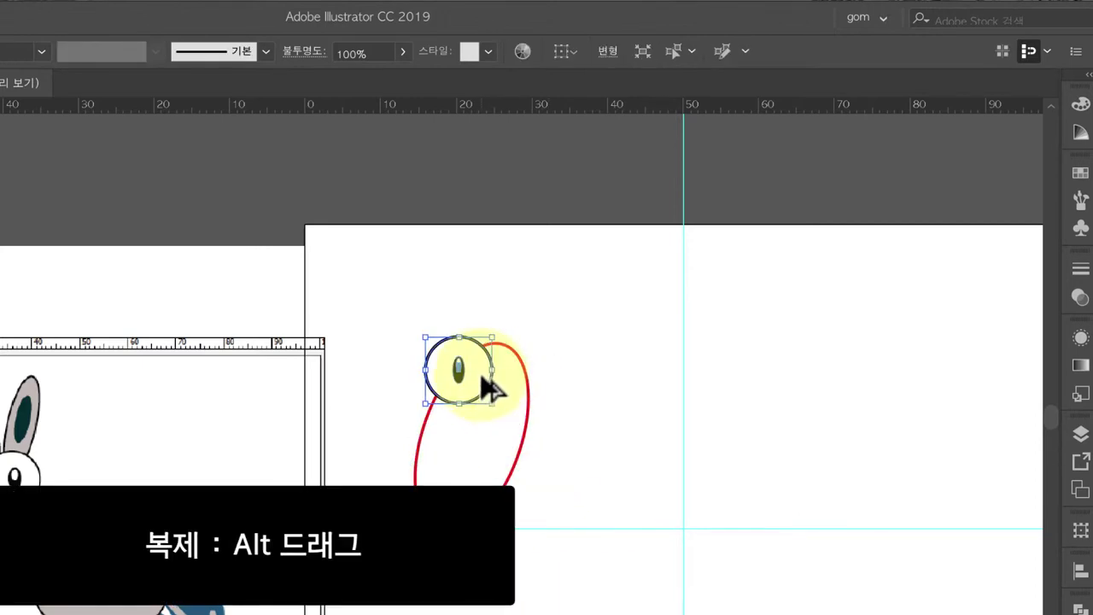
pyautogui.moveTo(489, 393)
pyautogui.mouseDown()
pyautogui.moveTo(549, 410)
pyautogui.moveTo(533, 407)
pyautogui.mouseUp()
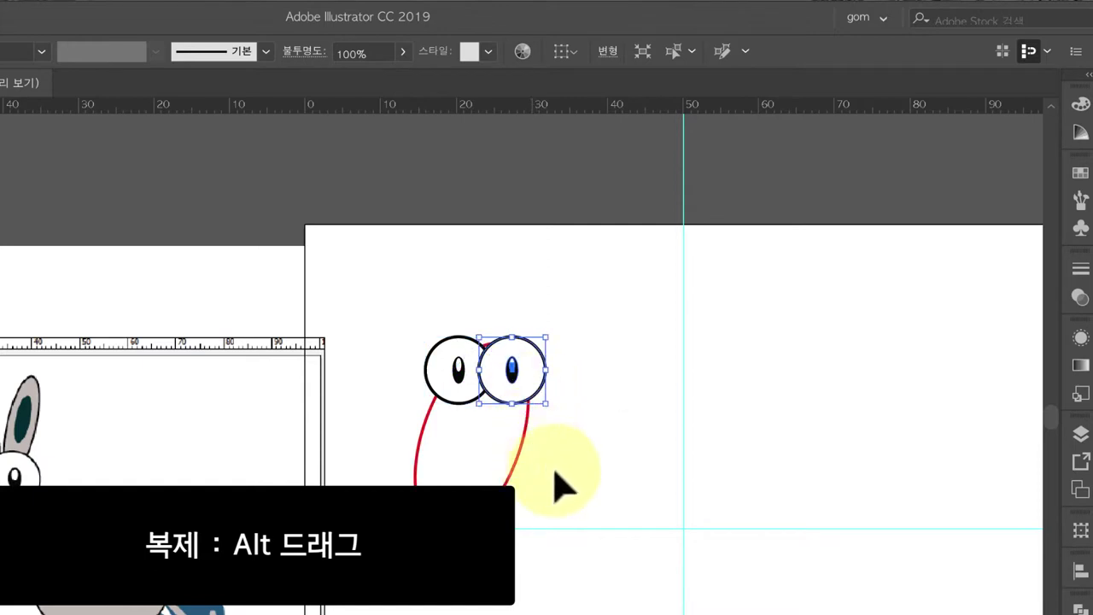
pyautogui.click(574, 517)
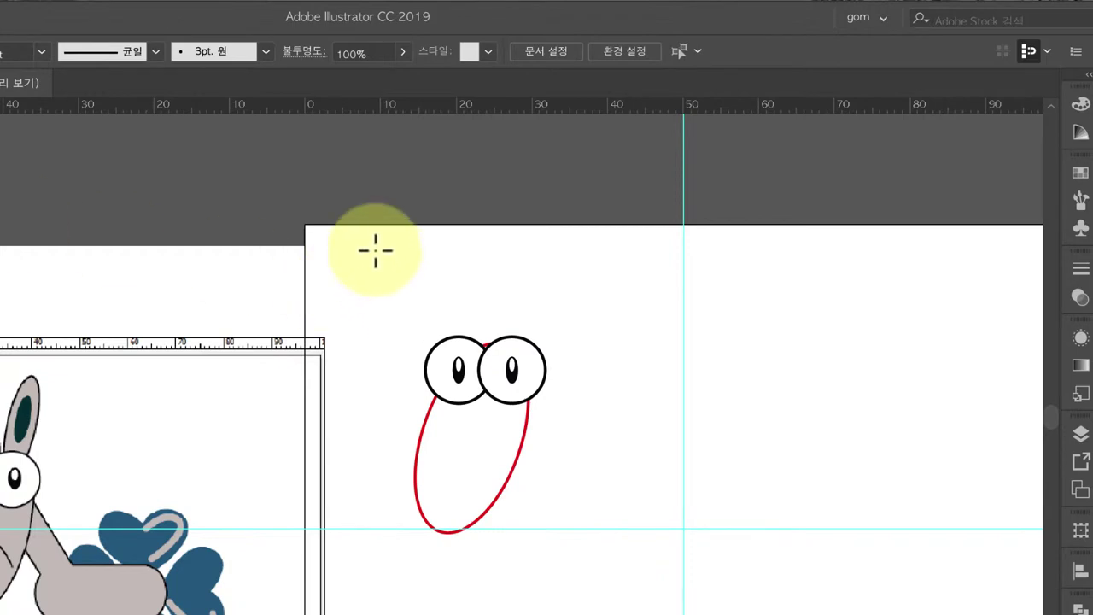
# Step: Draw a tall ear ellipse above the eyes with a thin inner ellipse inside it
pyautogui.moveTo(375, 247); pyautogui.dragTo(411, 346)
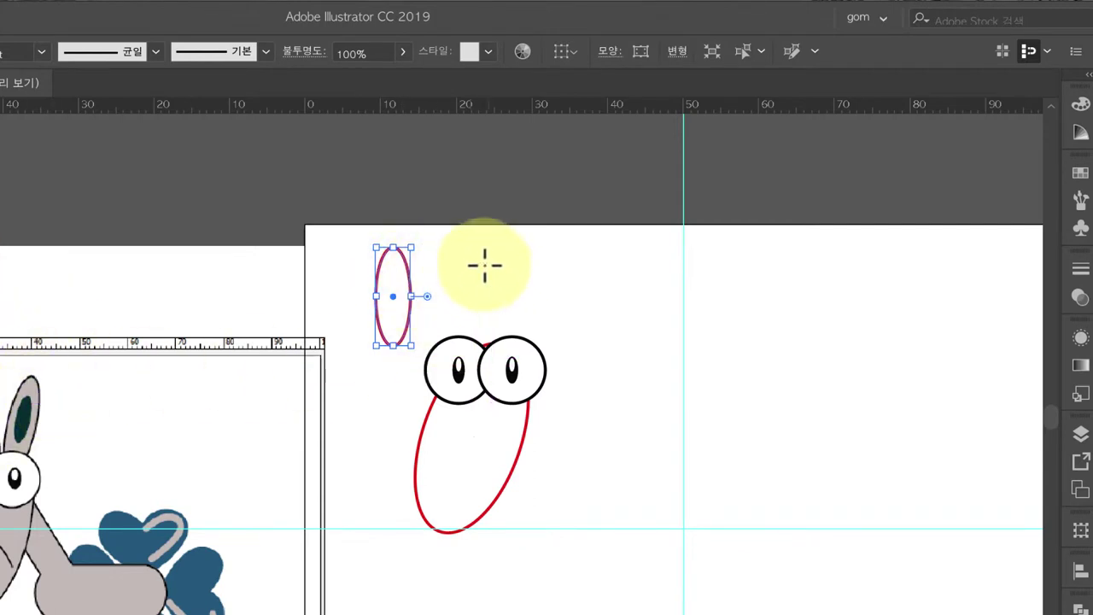
pyautogui.moveTo(481, 259); pyautogui.dragTo(495, 311)
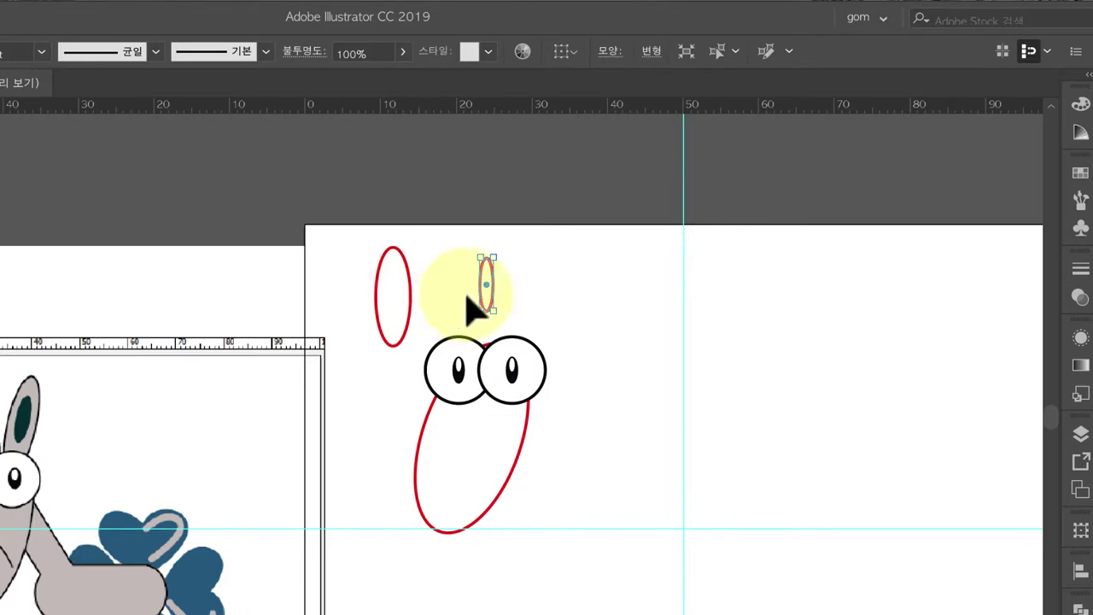
pyautogui.click(504, 303)
pyautogui.moveTo(497, 289); pyautogui.dragTo(397, 297)
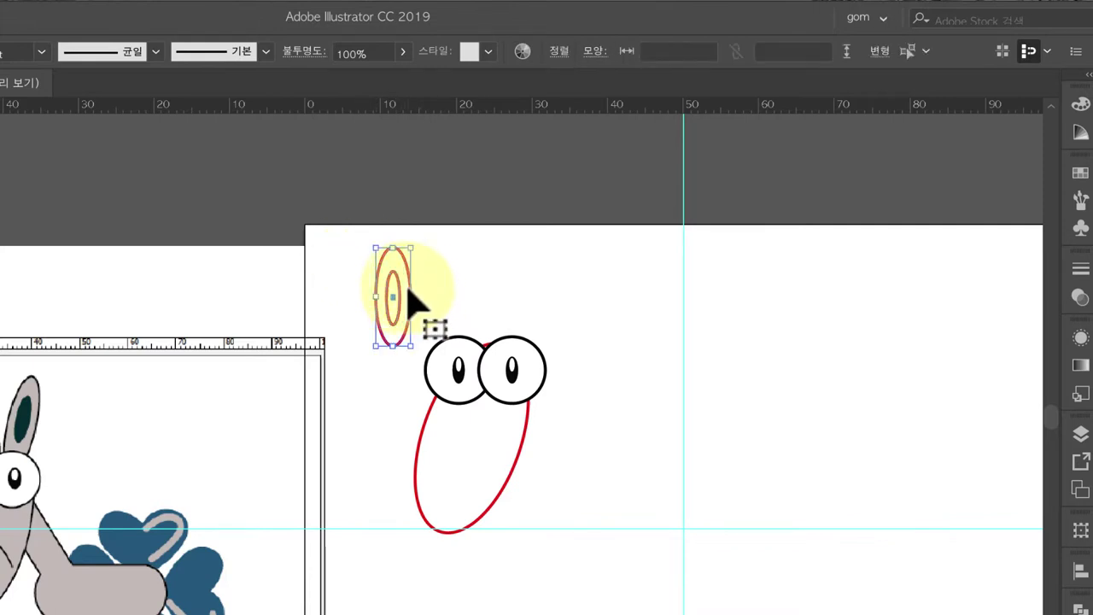
# Step: Place a second ear to the right, tilted and stretched taller
pyautogui.moveTo(410, 291); pyautogui.dragTo(549, 323)
pyautogui.rightClick(486, 309)
pyautogui.click(481, 289)
pyautogui.moveTo(535, 268); pyautogui.dragTo(545, 246)
pyautogui.click(551, 547)
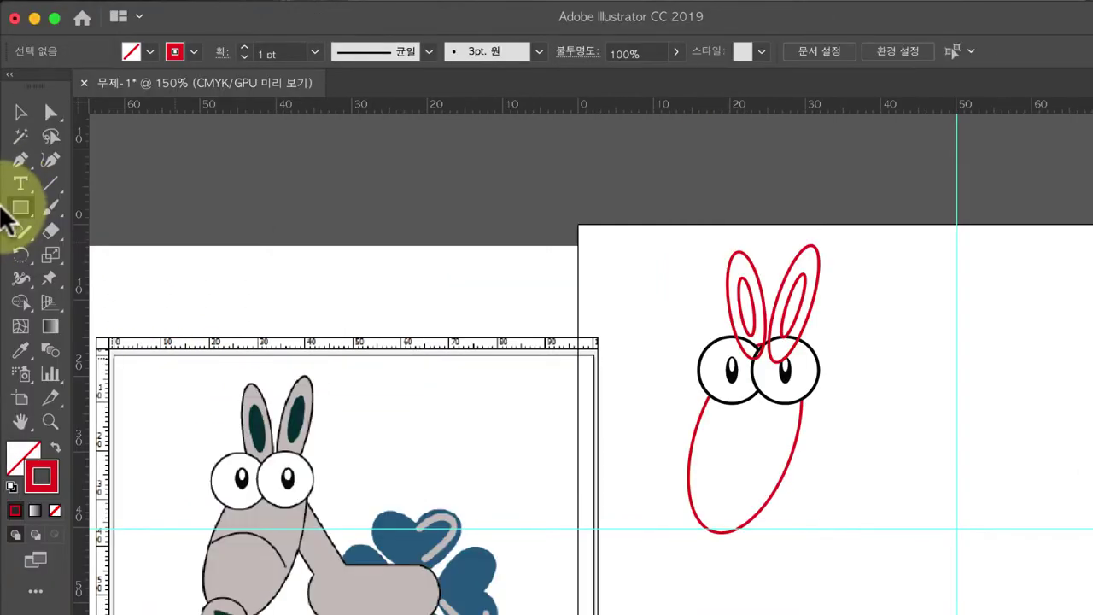
# Step: Draw a large circle below the head with the Ellipse tool
pyautogui.moveTo(25, 215); pyautogui.dragTo(98, 257)
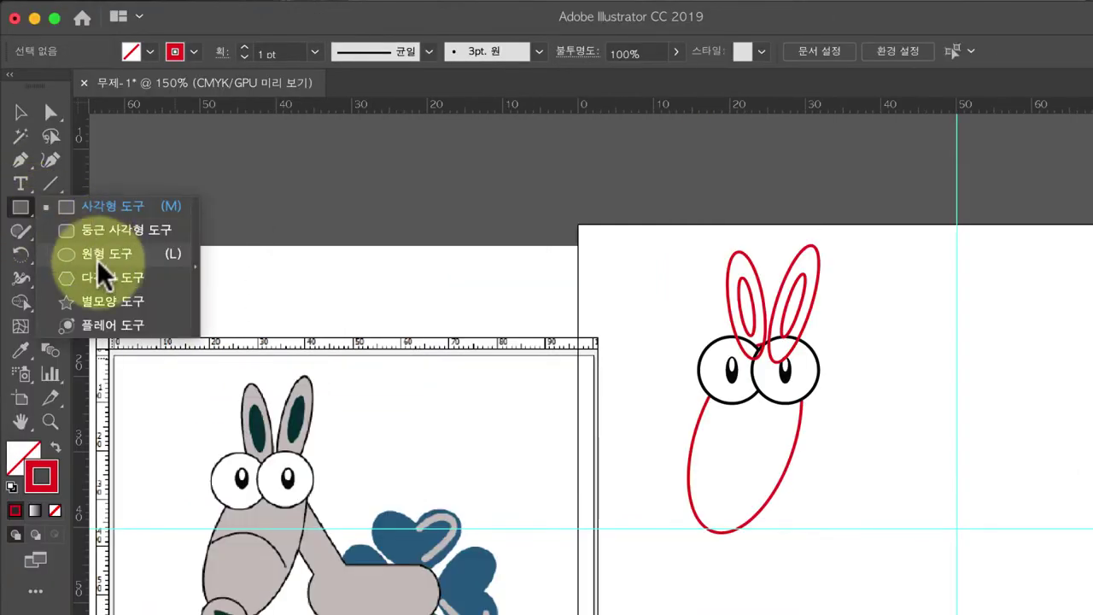
pyautogui.click(99, 257)
pyautogui.moveTo(714, 568)
pyautogui.mouseDown()
pyautogui.moveTo(765, 608)
pyautogui.moveTo(873, 614)
pyautogui.mouseUp()
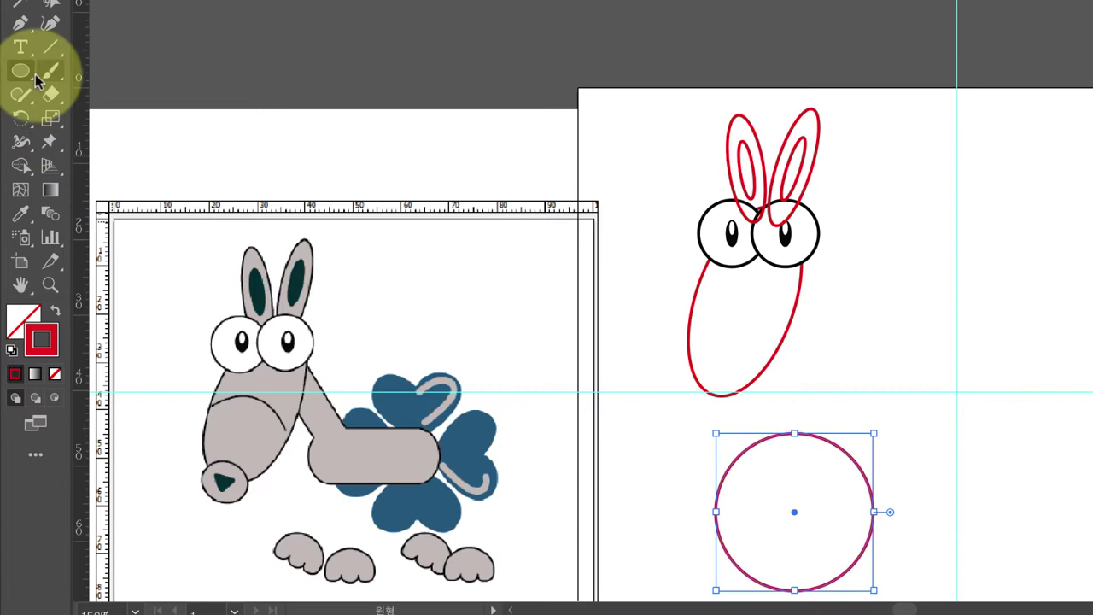
# Step: Draw a triangle right of the head with the Polygon tool, using Down Arrow to reduce sides
pyautogui.moveTo(21, 71); pyautogui.dragTo(79, 81)
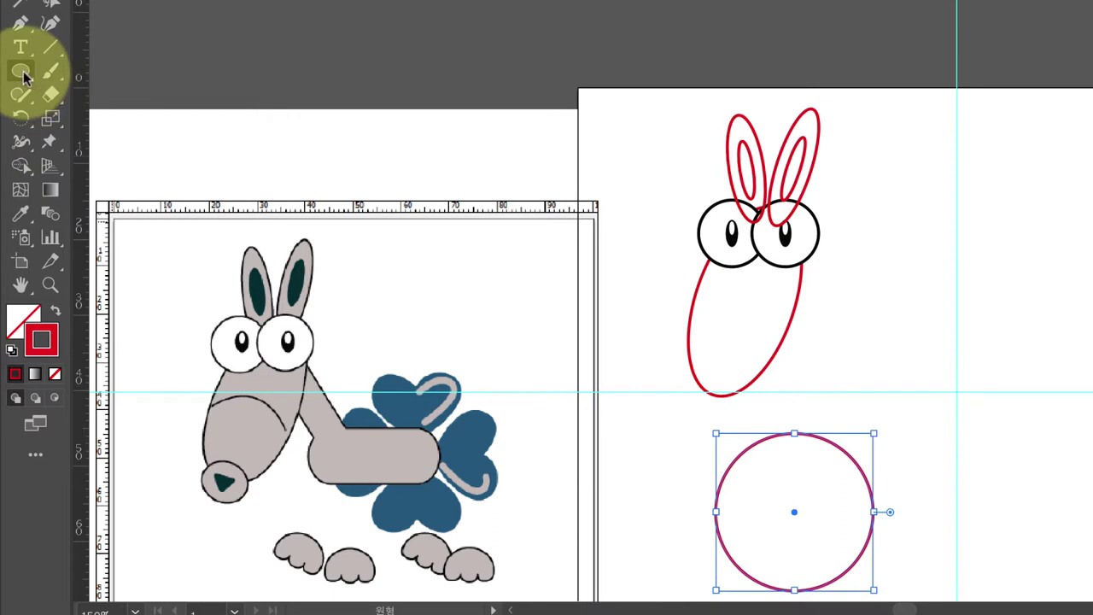
pyautogui.click(107, 156)
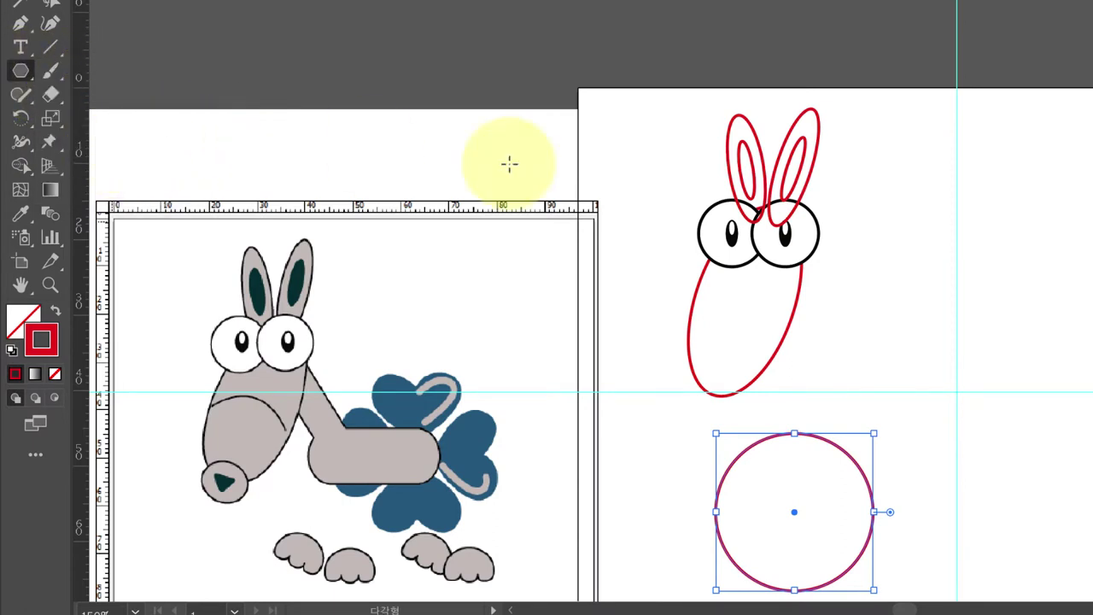
pyautogui.click(28, 72)
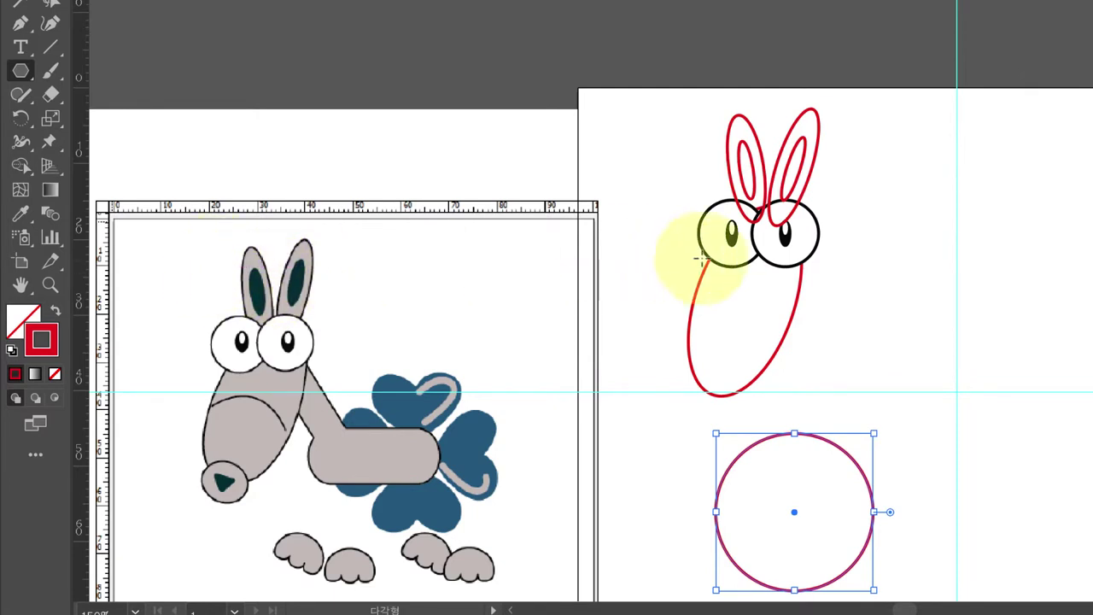
pyautogui.moveTo(921, 234); pyautogui.dragTo(938, 265)
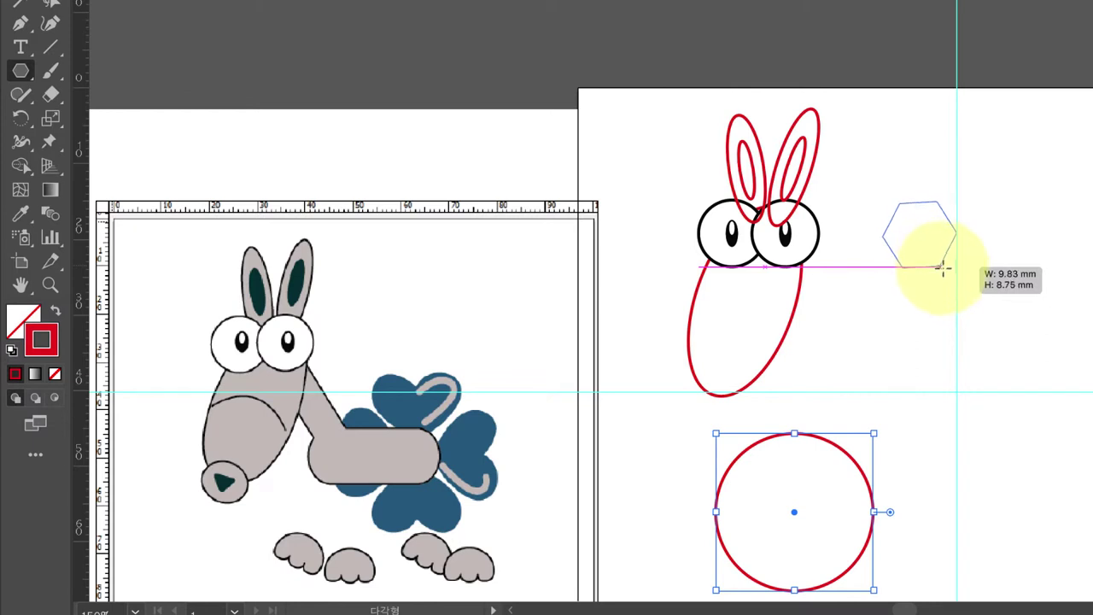
pyautogui.moveTo(942, 269); pyautogui.dragTo(962, 290)
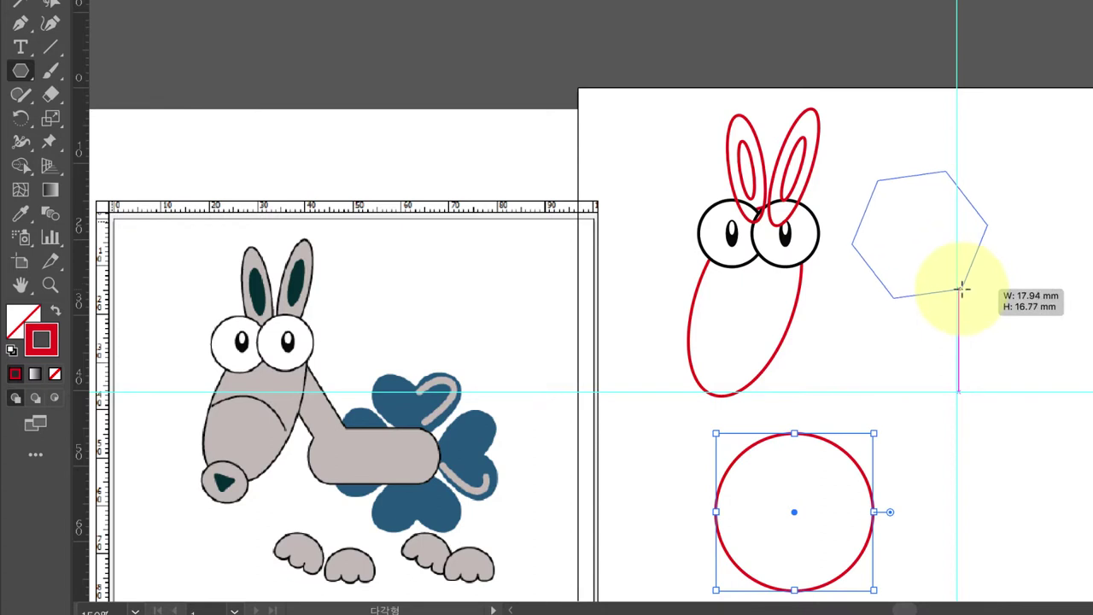
pyautogui.press('Down')
pyautogui.press('Down')
pyautogui.press('Down')
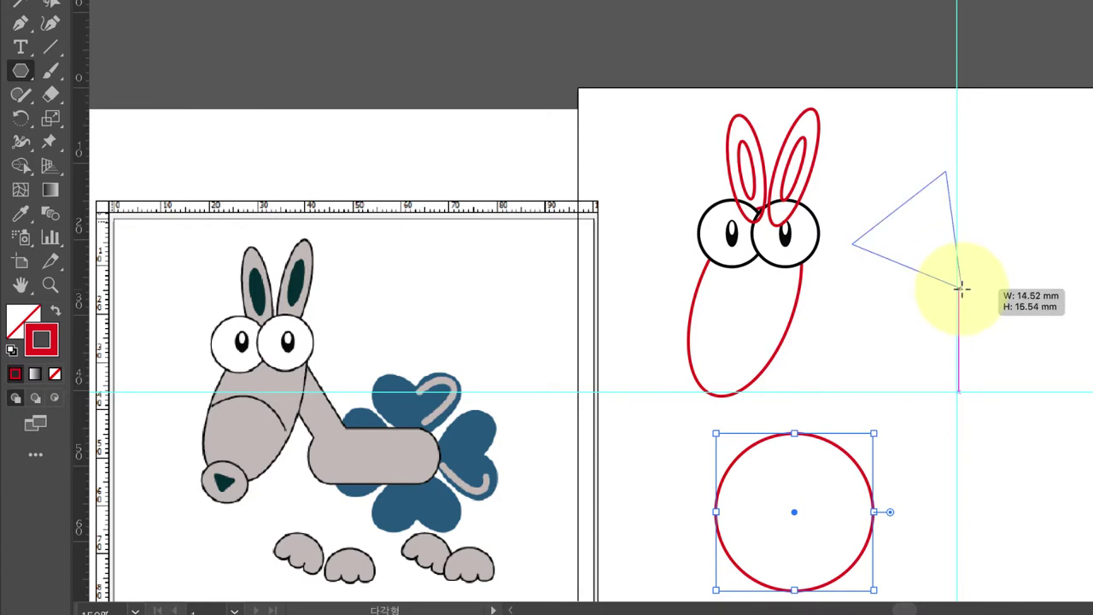
pyautogui.moveTo(962, 289); pyautogui.dragTo(980, 236)
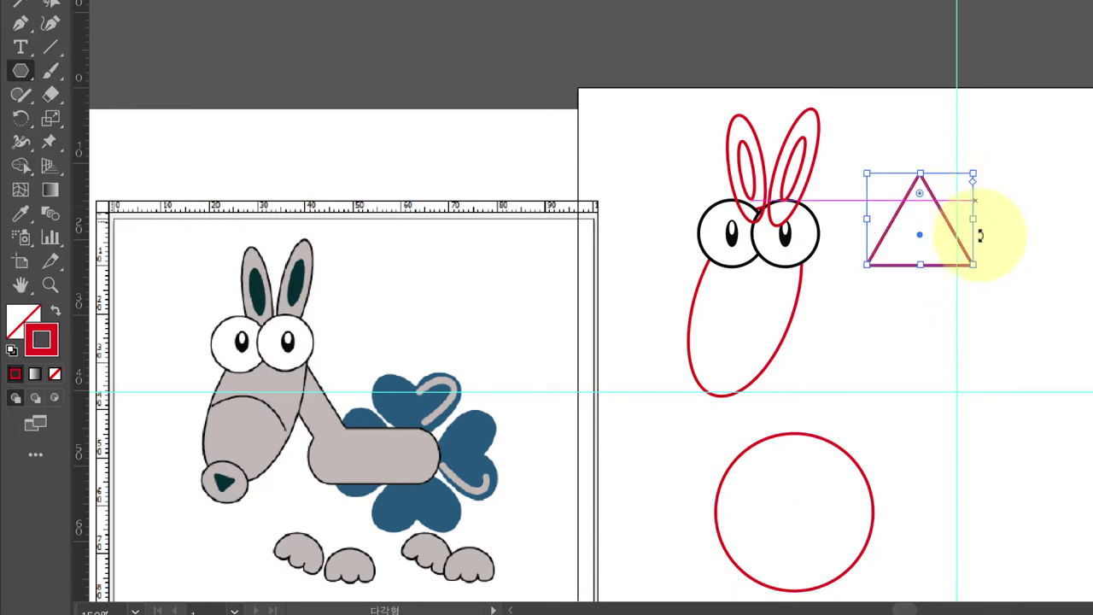
# Step: Rotate the triangle 180° to point downward and shrink it to about 7.5 mm wide
pyautogui.click(19, 4)
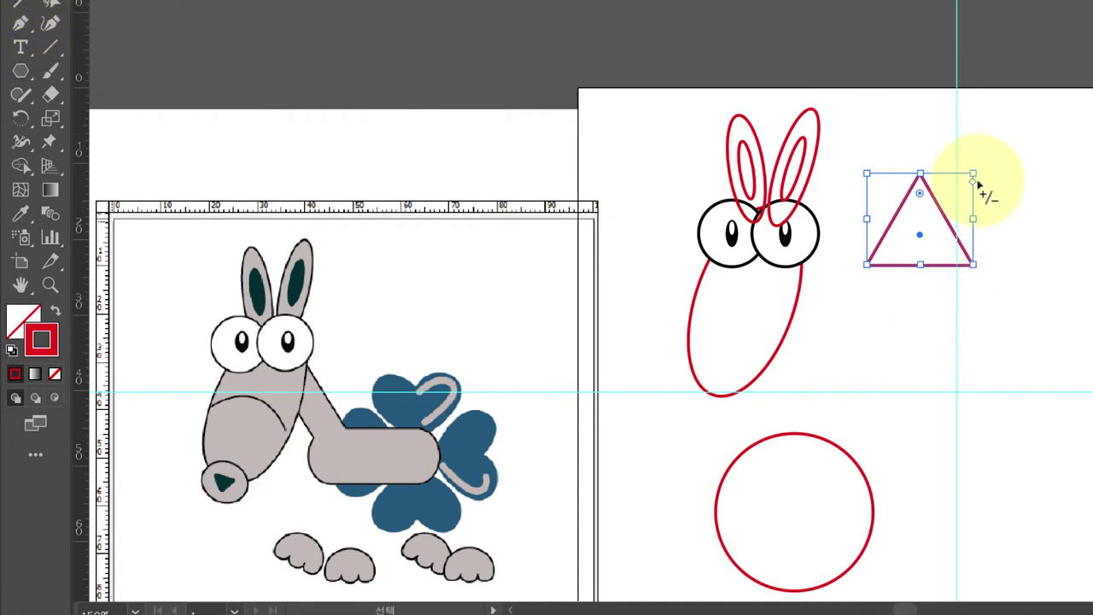
pyautogui.moveTo(991, 154); pyautogui.dragTo(869, 300)
pyautogui.click(1062, 345)
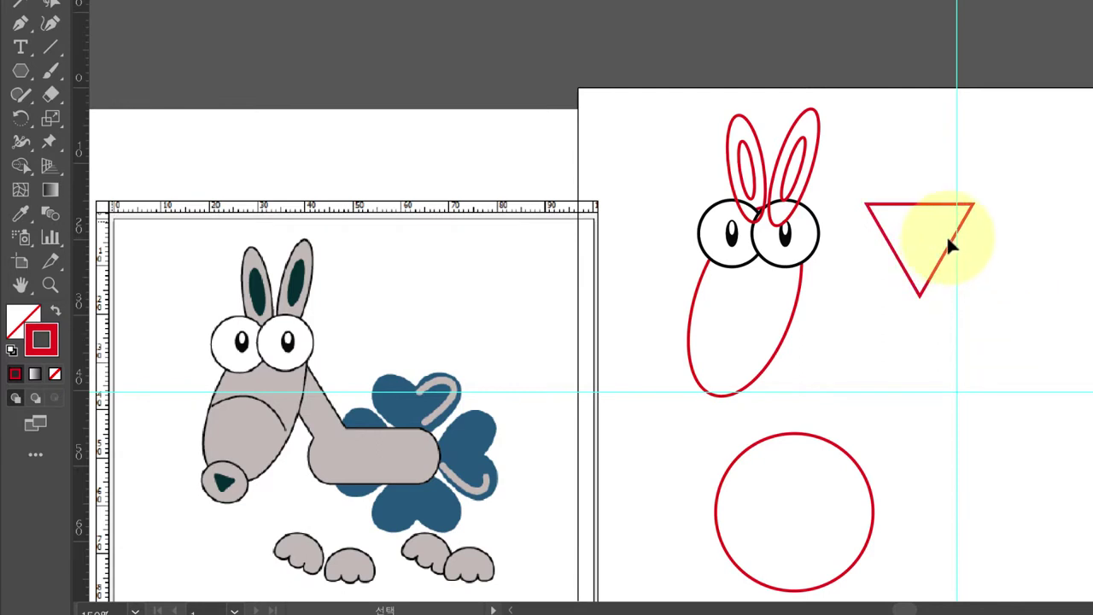
pyautogui.click(977, 204)
pyautogui.moveTo(976, 203)
pyautogui.mouseDown()
pyautogui.moveTo(925, 248)
pyautogui.moveTo(799, 518)
pyautogui.mouseUp()
pyautogui.click(1038, 308)
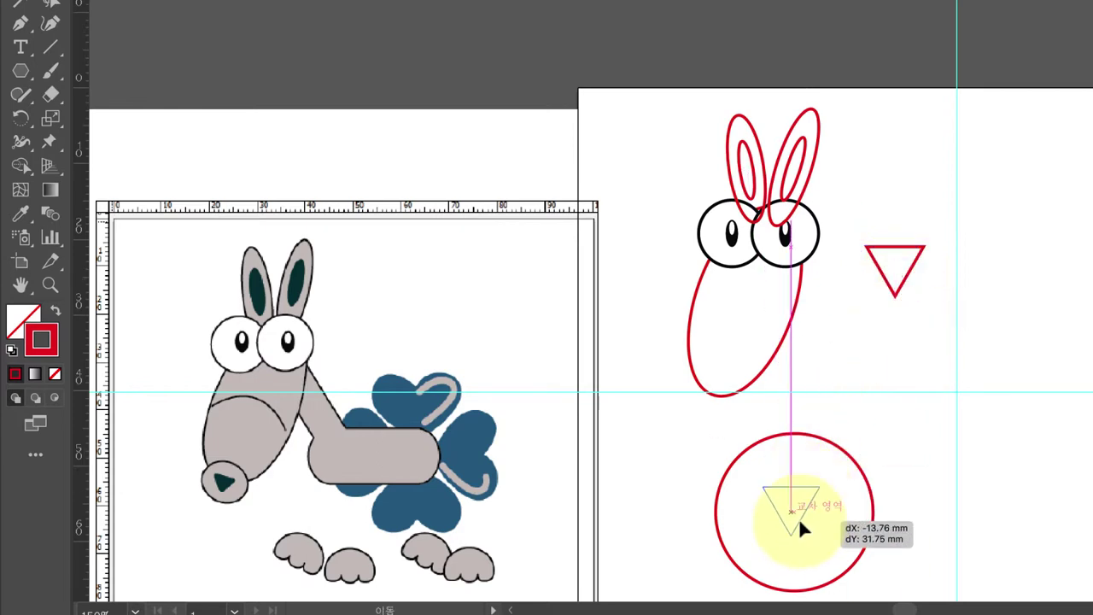
# Step: Centre the triangle inside the circle using the alignment options
pyautogui.moveTo(799, 518); pyautogui.dragTo(799, 519)
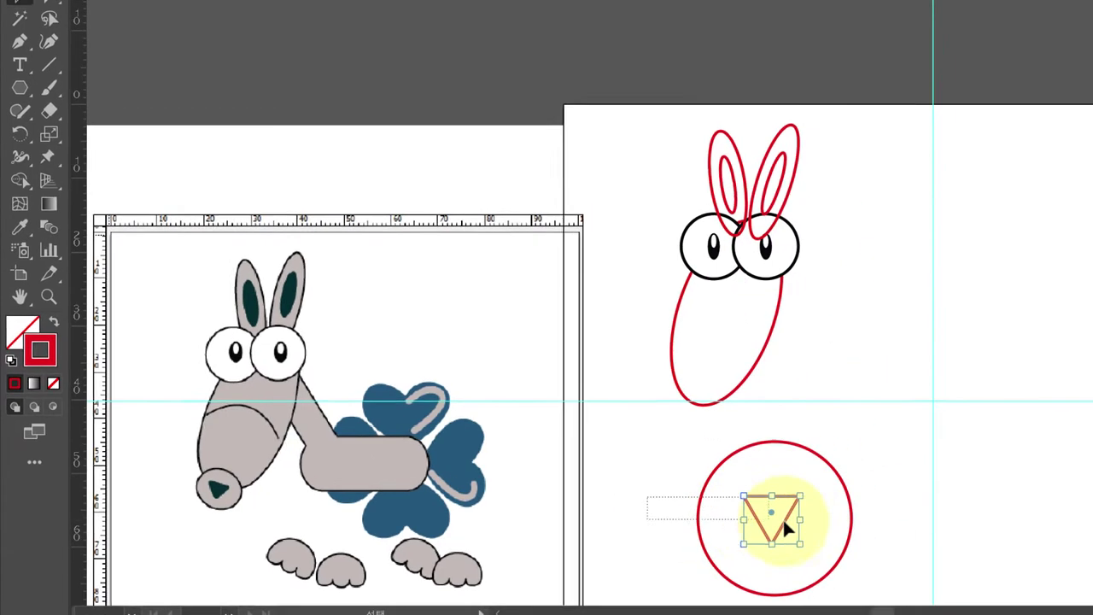
pyautogui.keyDown('shift'); pyautogui.click(846, 487); pyautogui.keyUp('shift')
pyautogui.click(688, 60)
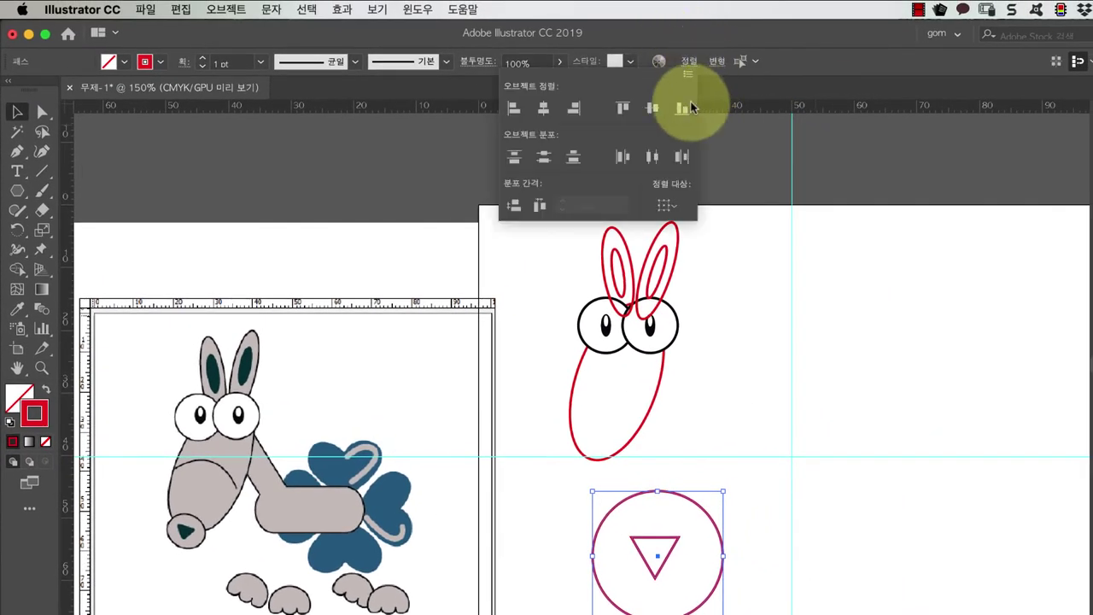
pyautogui.click(652, 107)
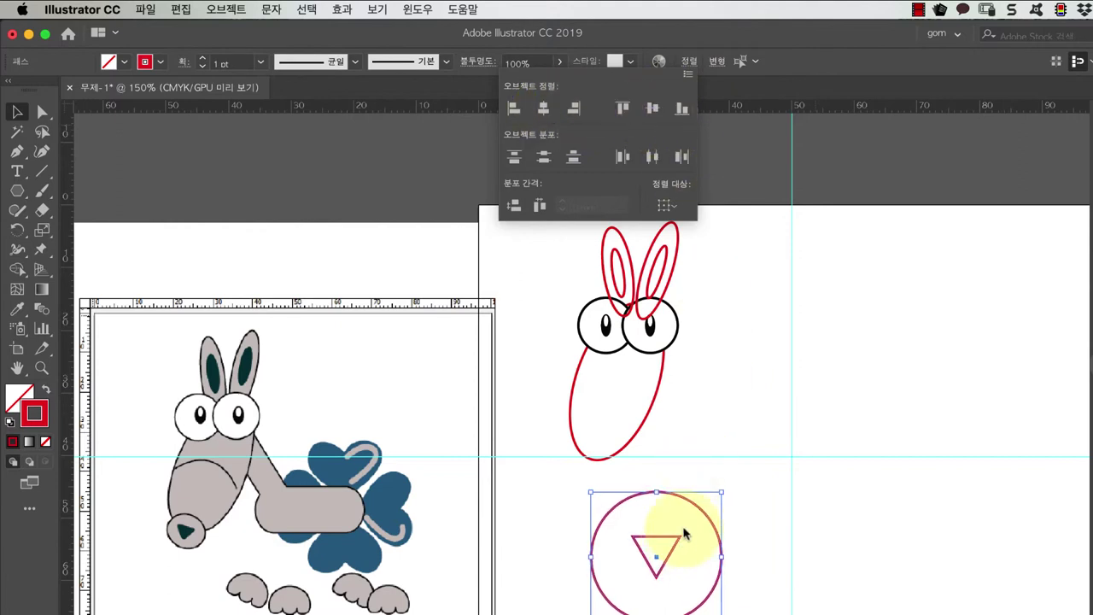
pyautogui.click(720, 520)
# Step: Shrink the circle to fit closer around the triangle
pyautogui.click(720, 519)
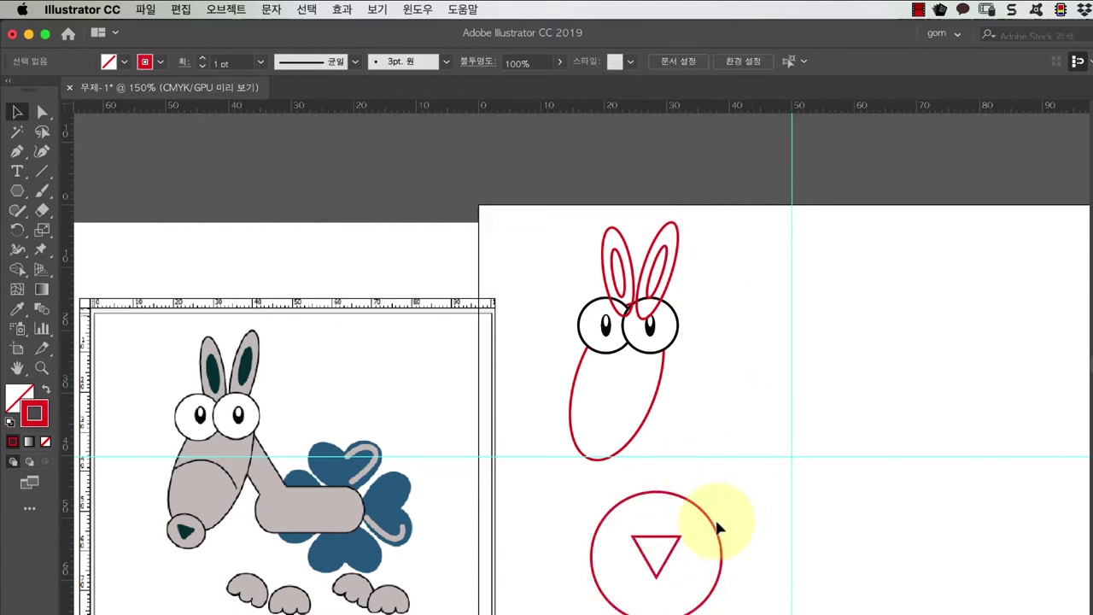
pyautogui.moveTo(724, 494); pyautogui.dragTo(706, 508)
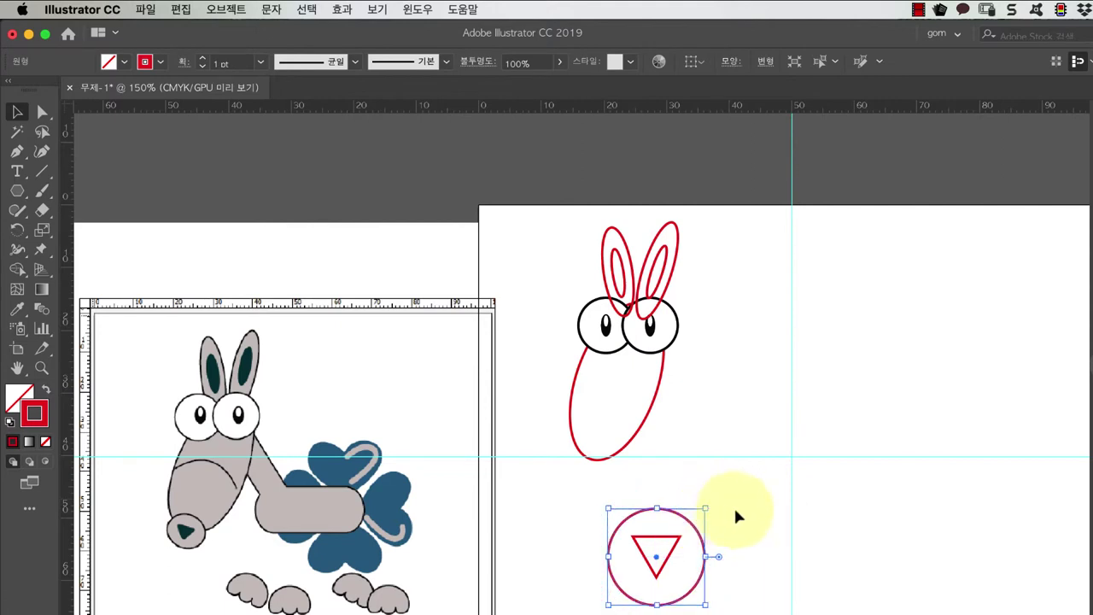
pyautogui.click(688, 556)
pyautogui.moveTo(686, 560); pyautogui.dragTo(696, 542)
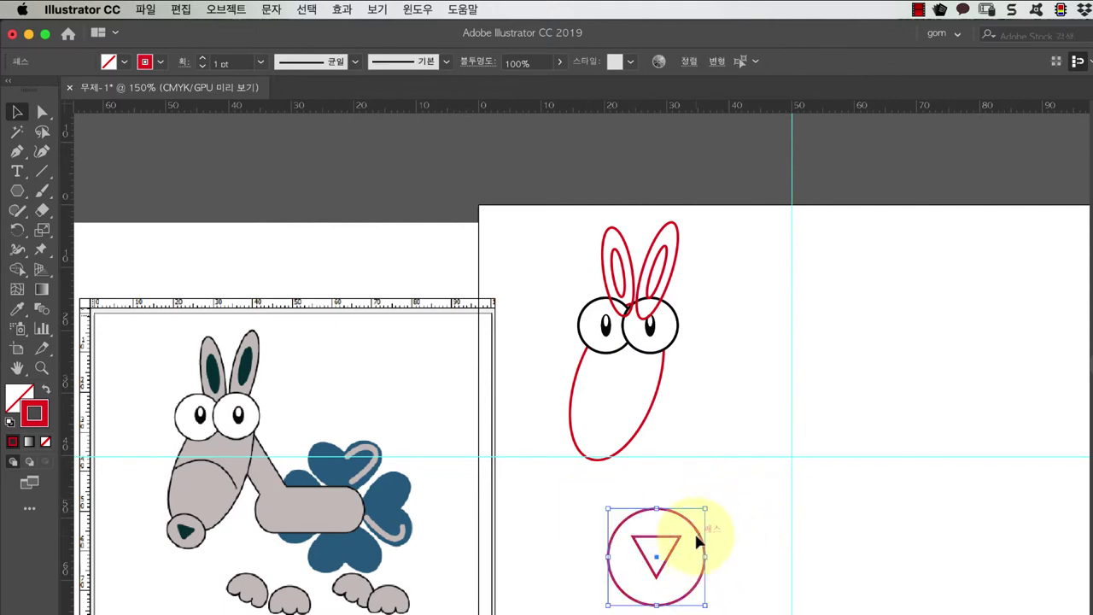
pyautogui.click(598, 497)
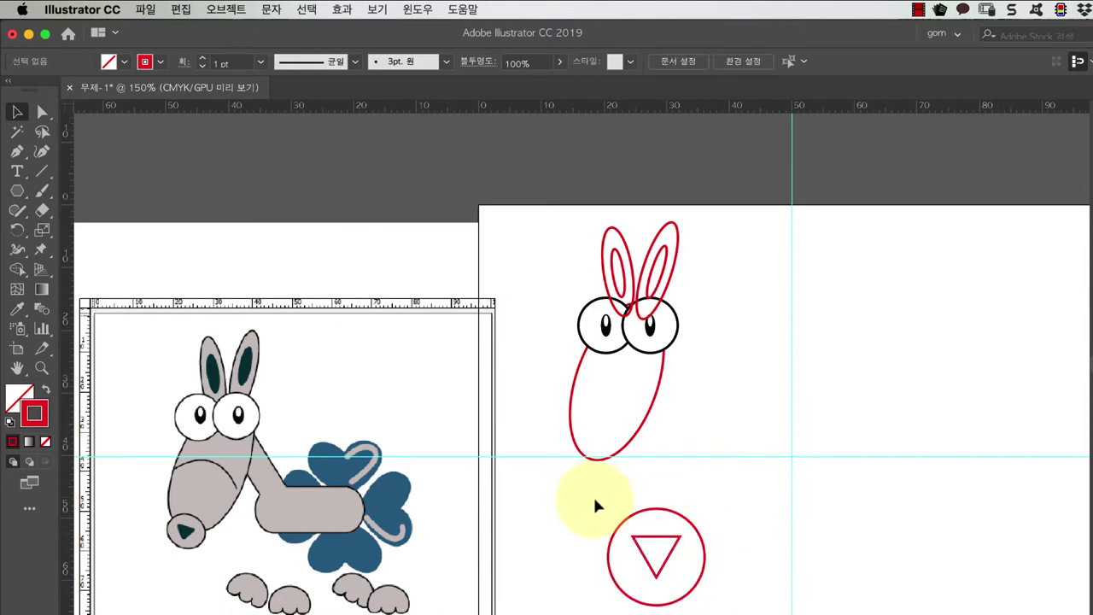
# Step: Move the circled-triangle nose up to the head's tip and shrink it to about 5.91 mm
pyautogui.click(690, 524)
pyautogui.moveTo(689, 523)
pyautogui.mouseDown()
pyautogui.moveTo(628, 419)
pyautogui.moveTo(617, 432)
pyautogui.mouseUp()
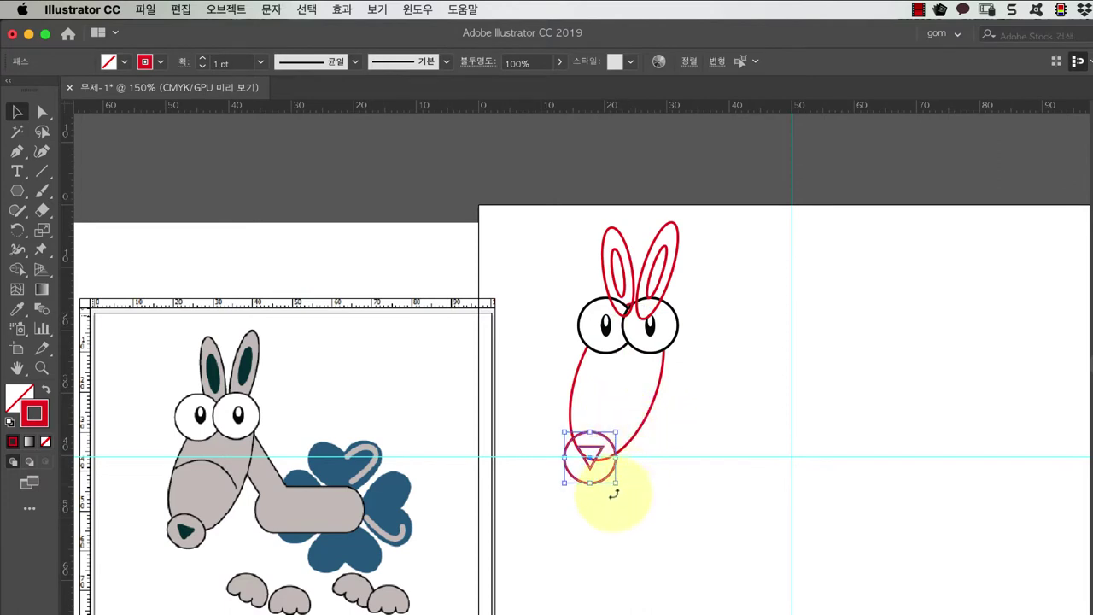
pyautogui.moveTo(563, 484); pyautogui.dragTo(568, 480)
pyautogui.click(607, 535)
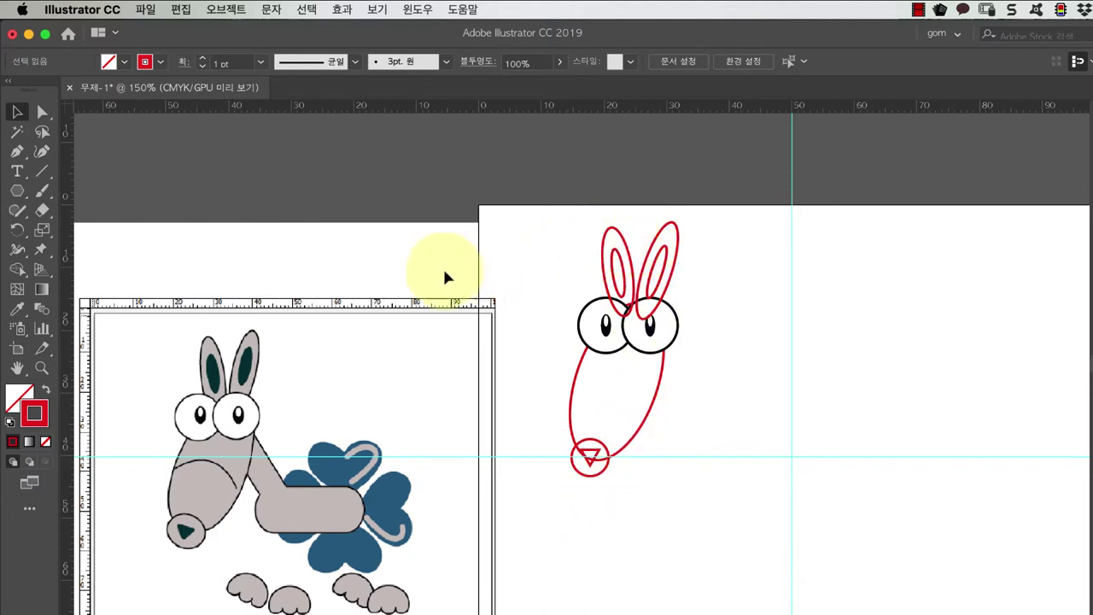
# Step: Give the head ellipse a light grey C20 M20 Y20 K0 fill
pyautogui.hscroll(-2, 475, 275)
pyautogui.hscroll(-5, 475, 276)
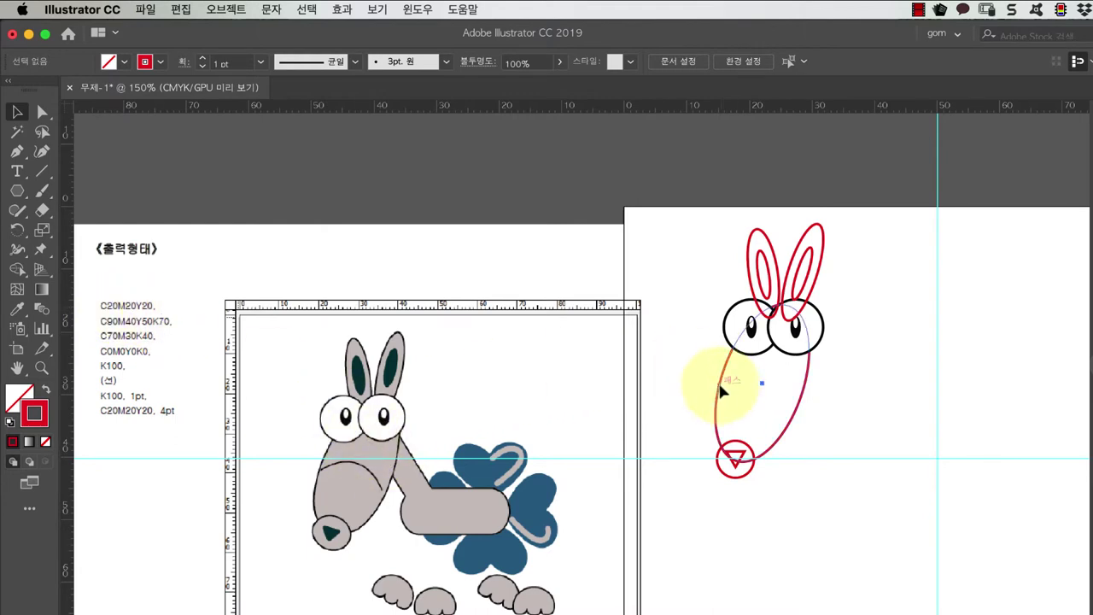
pyautogui.click(720, 388)
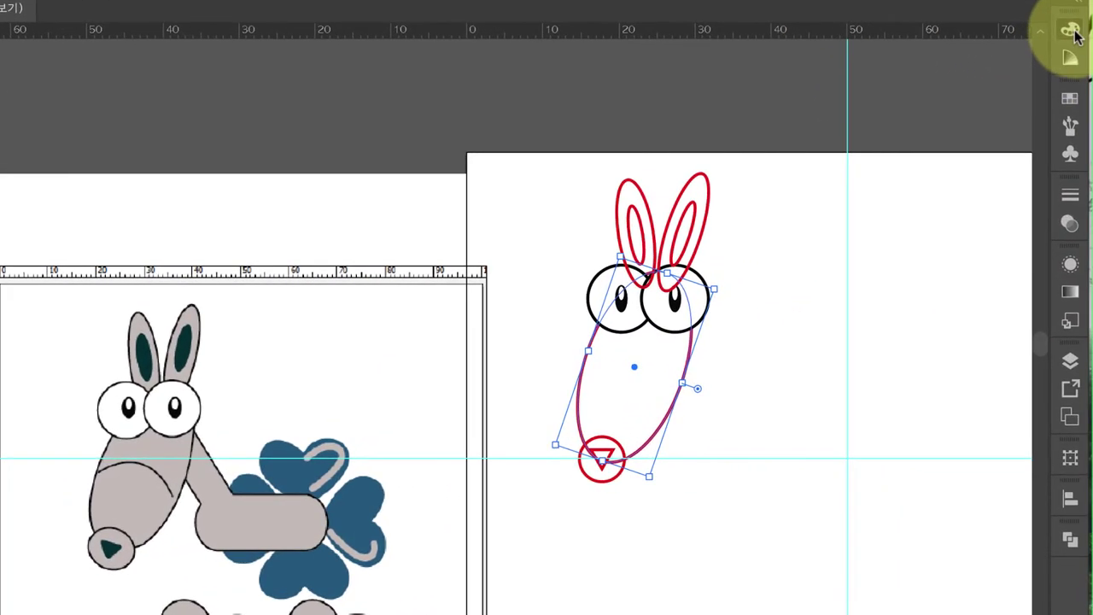
pyautogui.click(1072, 31)
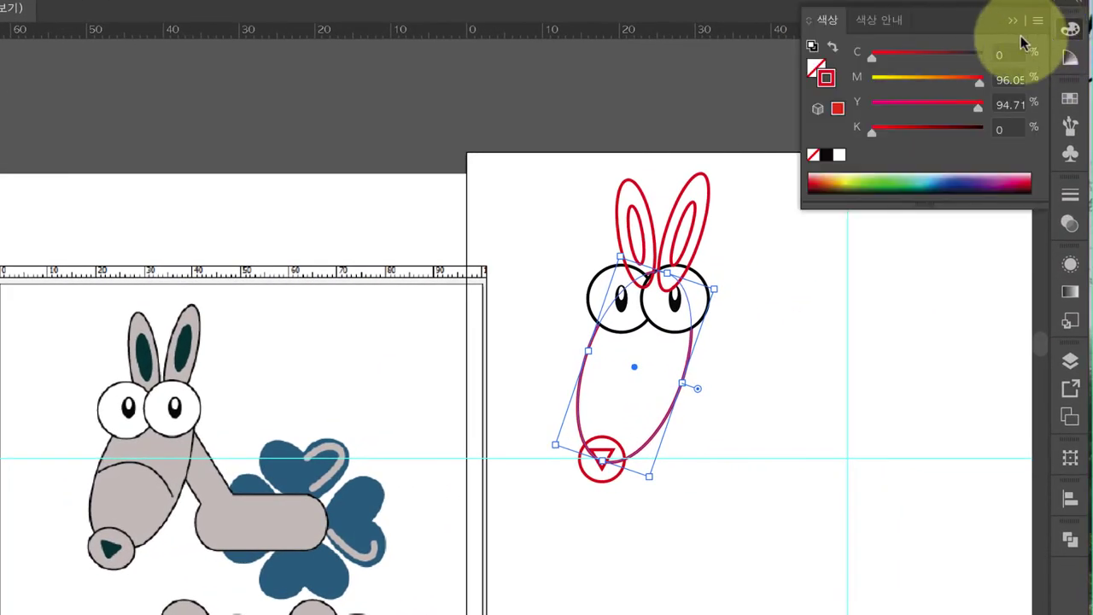
pyautogui.click(818, 68)
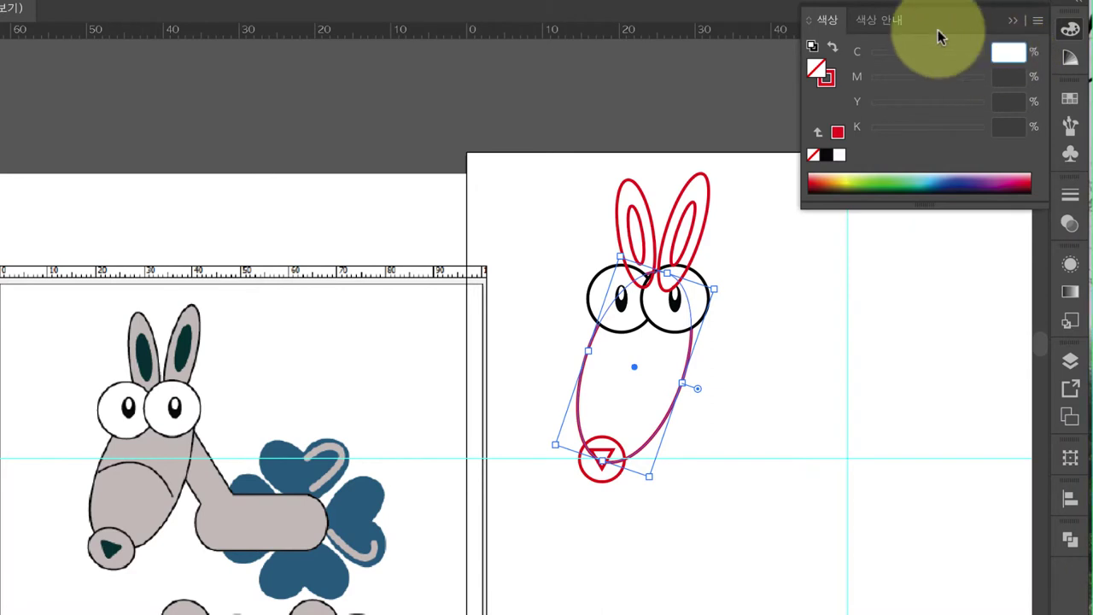
pyautogui.write('20')
pyautogui.press('Tab')
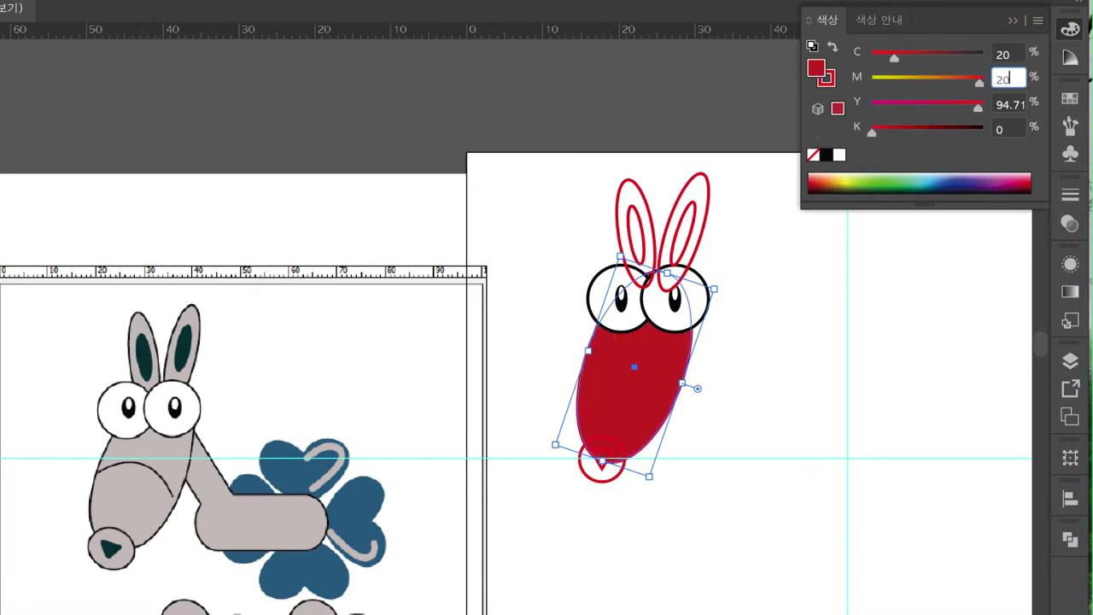
pyautogui.press('Tab')
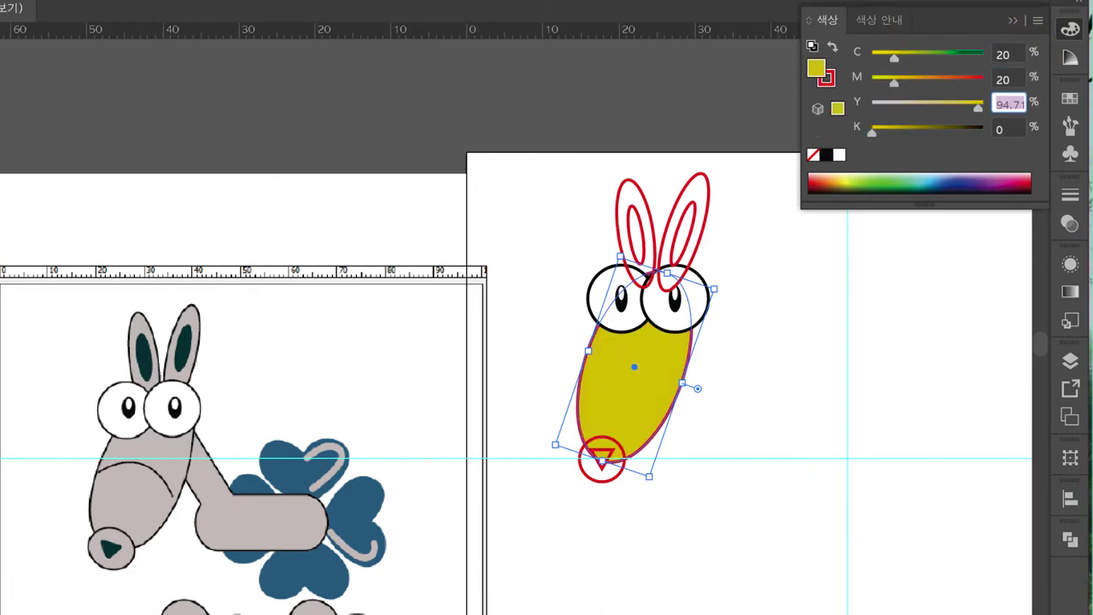
pyautogui.write('20')
pyautogui.press('Return')
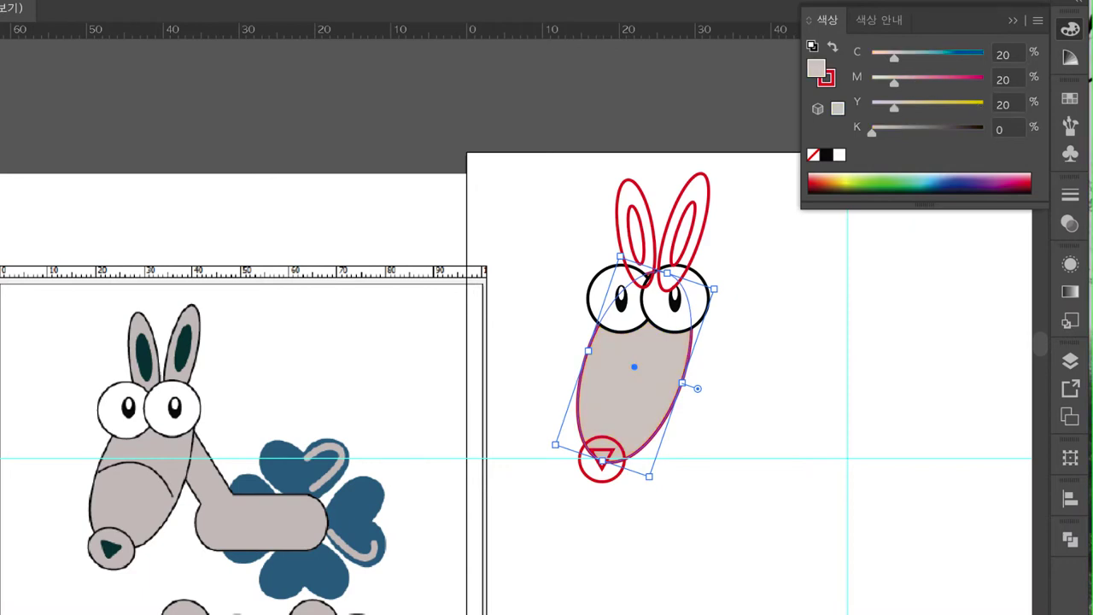
# Step: Make the head ellipse's outline black, undoing an accidental black fill
pyautogui.click(827, 77)
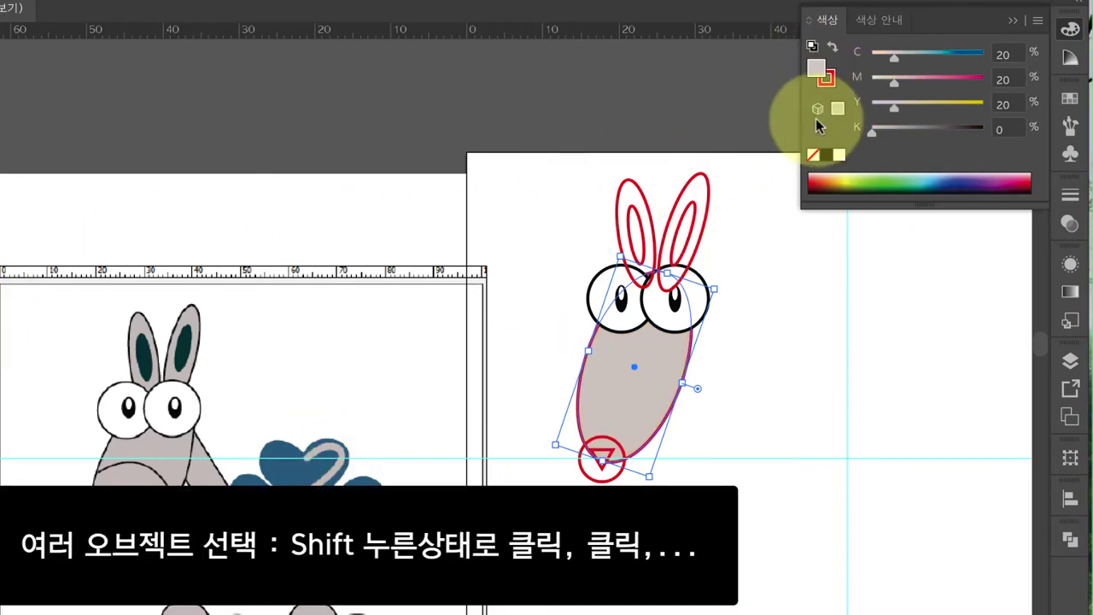
pyautogui.click(824, 155)
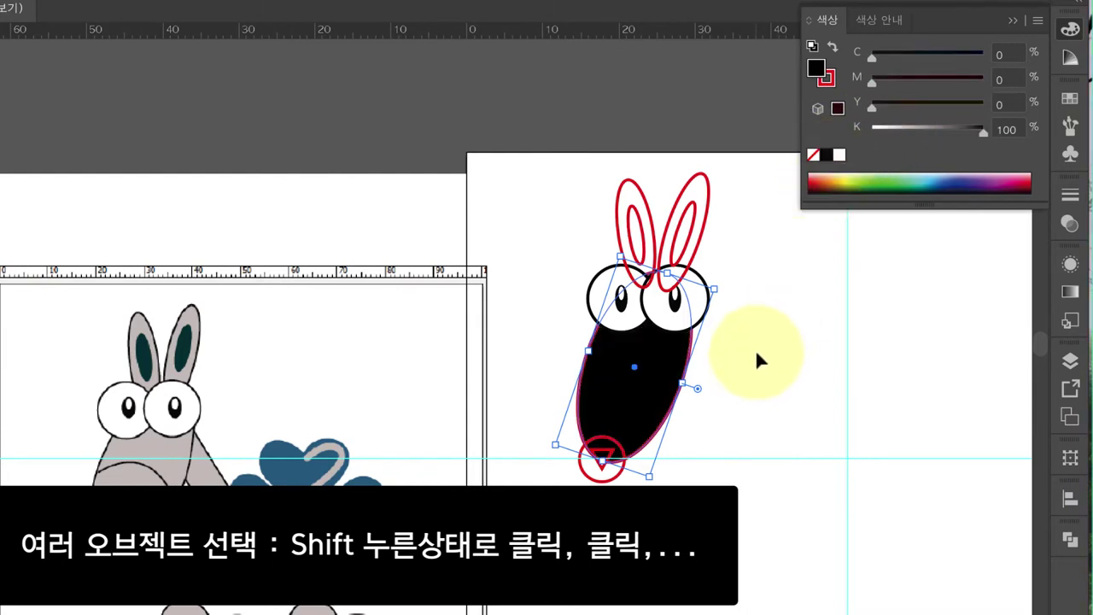
pyautogui.hotkey('ctrl', 'z')
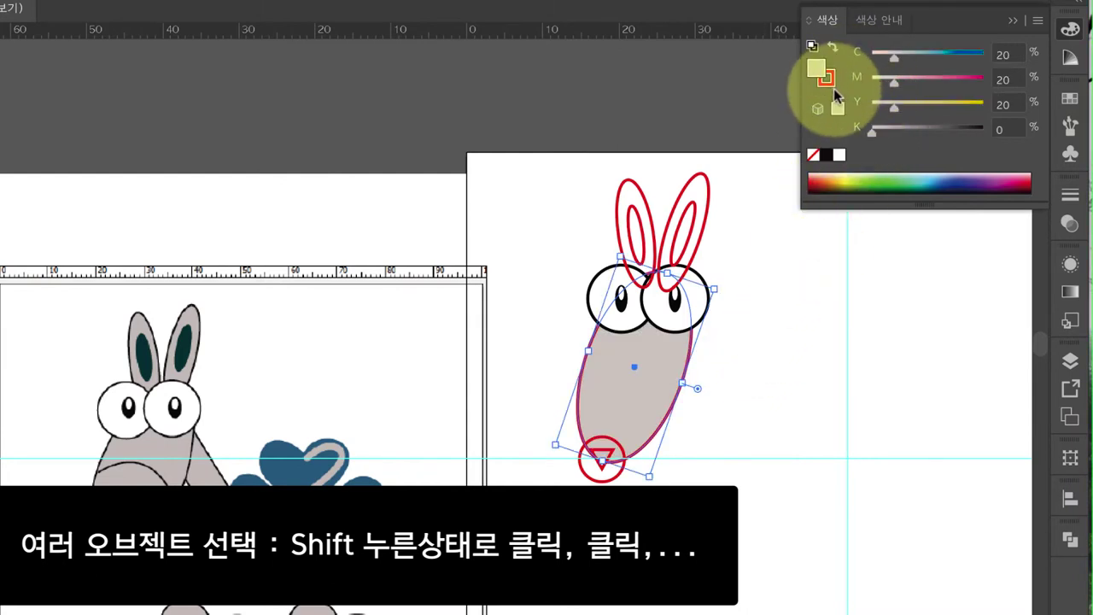
pyautogui.click(829, 83)
pyautogui.click(827, 156)
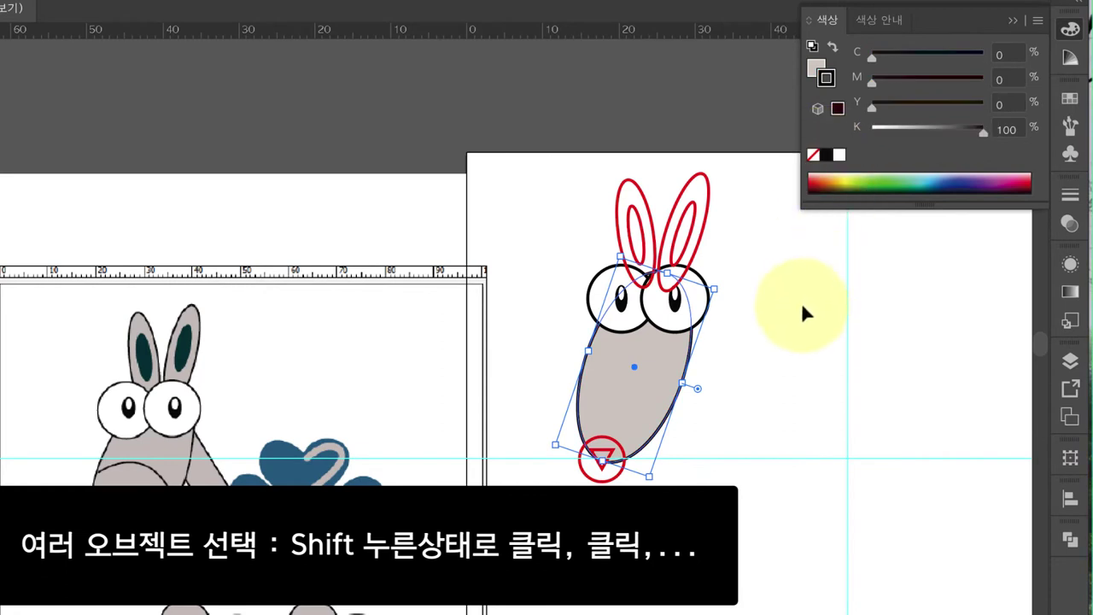
pyautogui.click(799, 301)
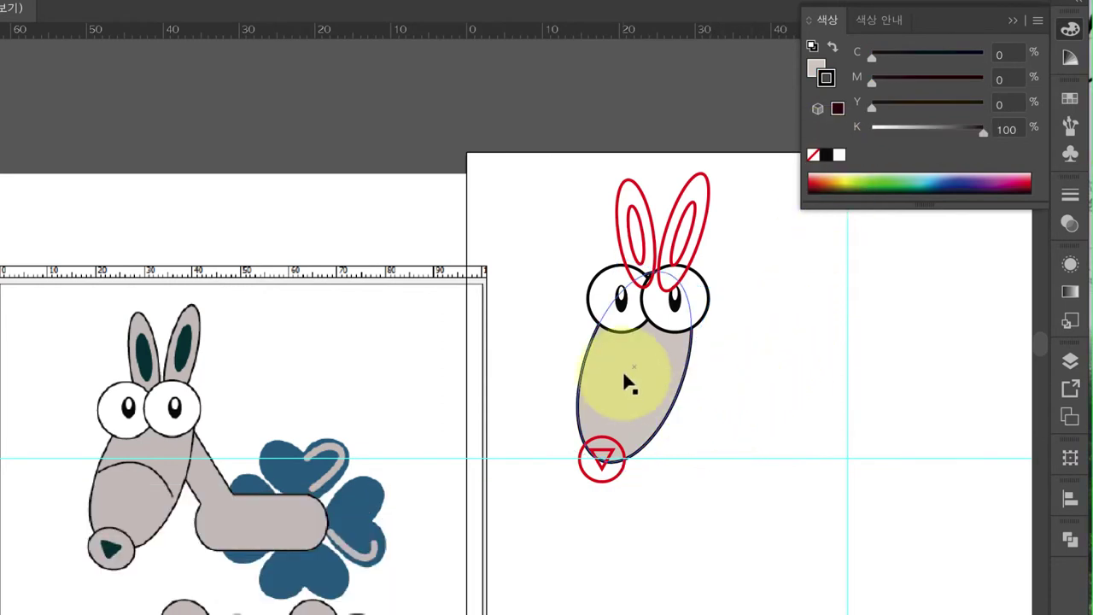
# Step: Eyedropper the head's grey fill and black outline onto the nose circle and both ears
pyautogui.click(587, 472)
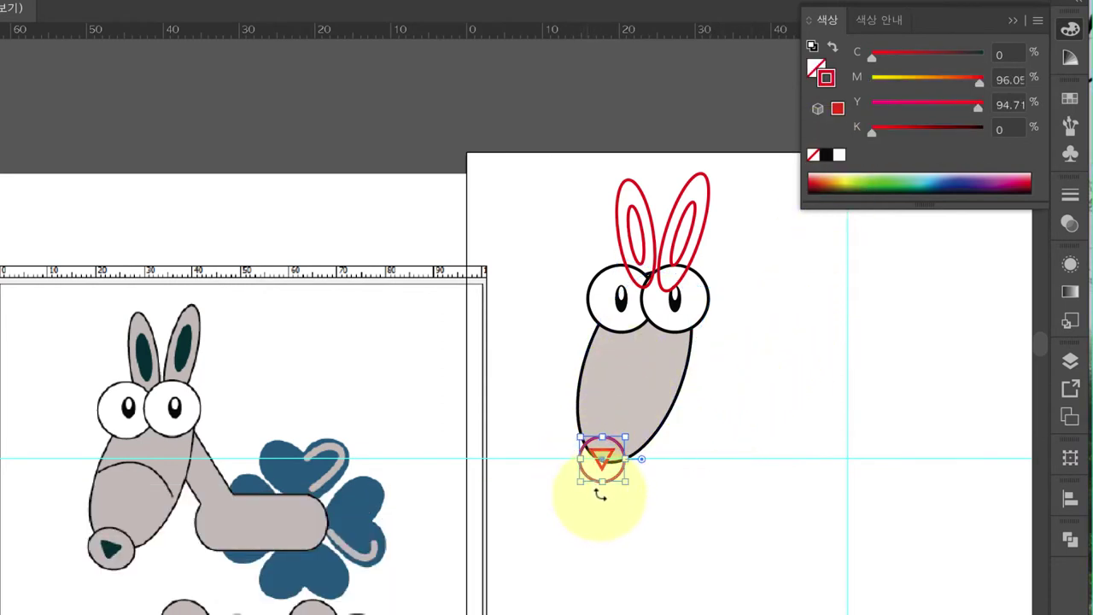
pyautogui.keyDown('shift'); pyautogui.click(649, 201); pyautogui.keyUp('shift')
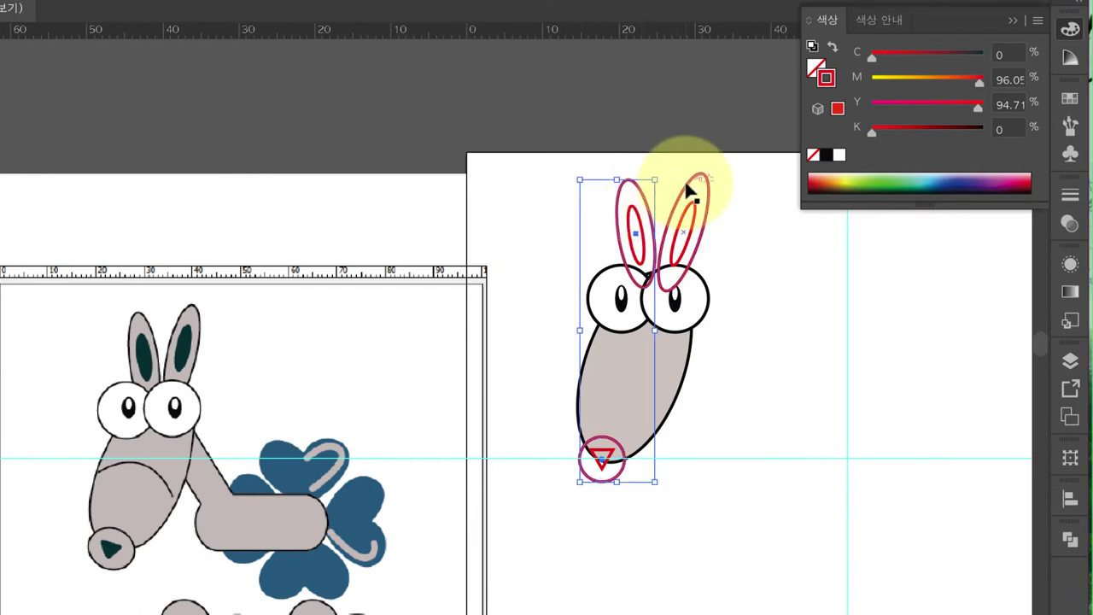
pyautogui.keyDown('shift'); pyautogui.click(691, 192); pyautogui.keyUp('shift')
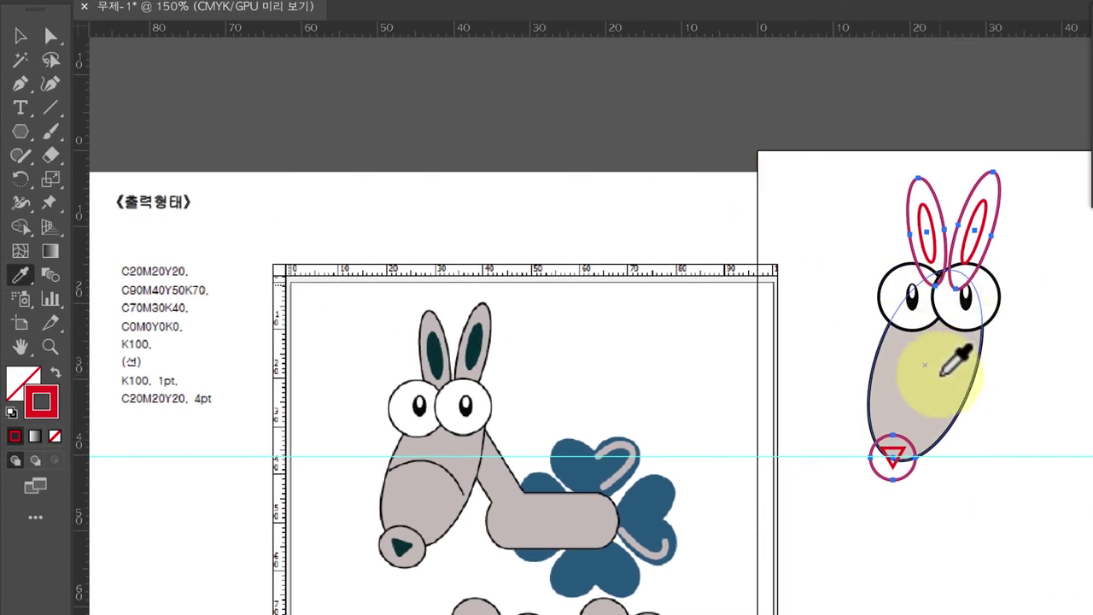
pyautogui.click(942, 373)
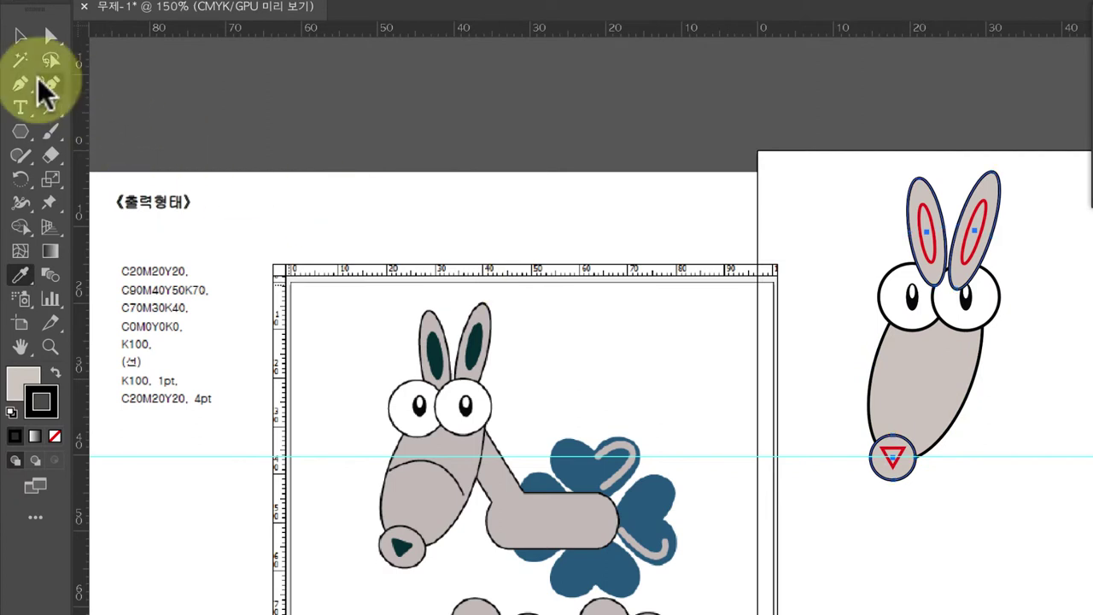
pyautogui.click(22, 36)
pyautogui.click(908, 568)
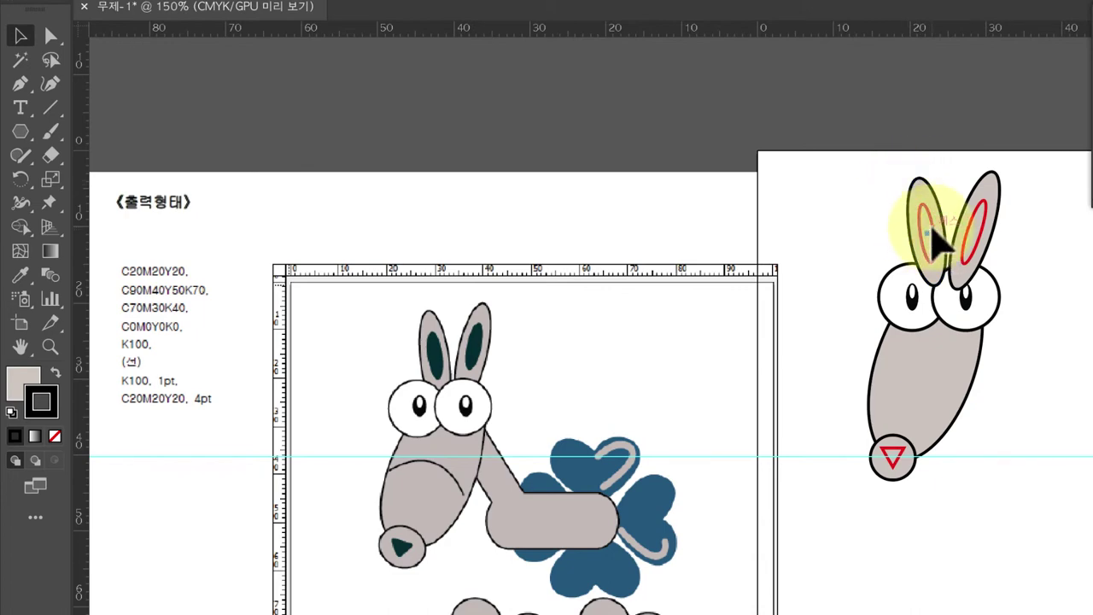
pyautogui.click(932, 239)
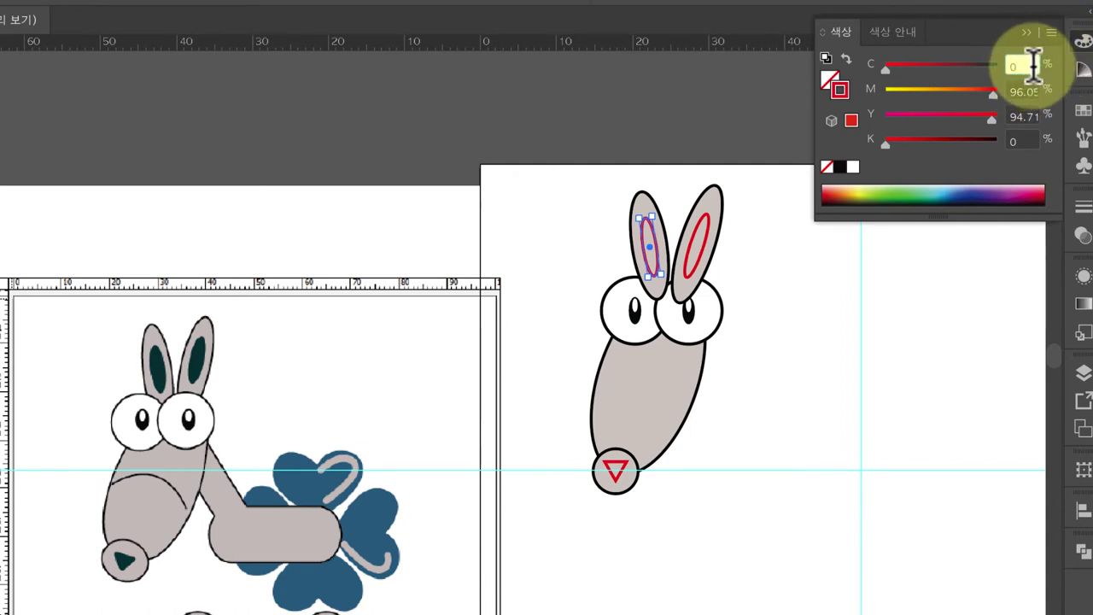
# Step: Fill the left inner ear with dark green C90 M40 Y50 K70
pyautogui.write('90')
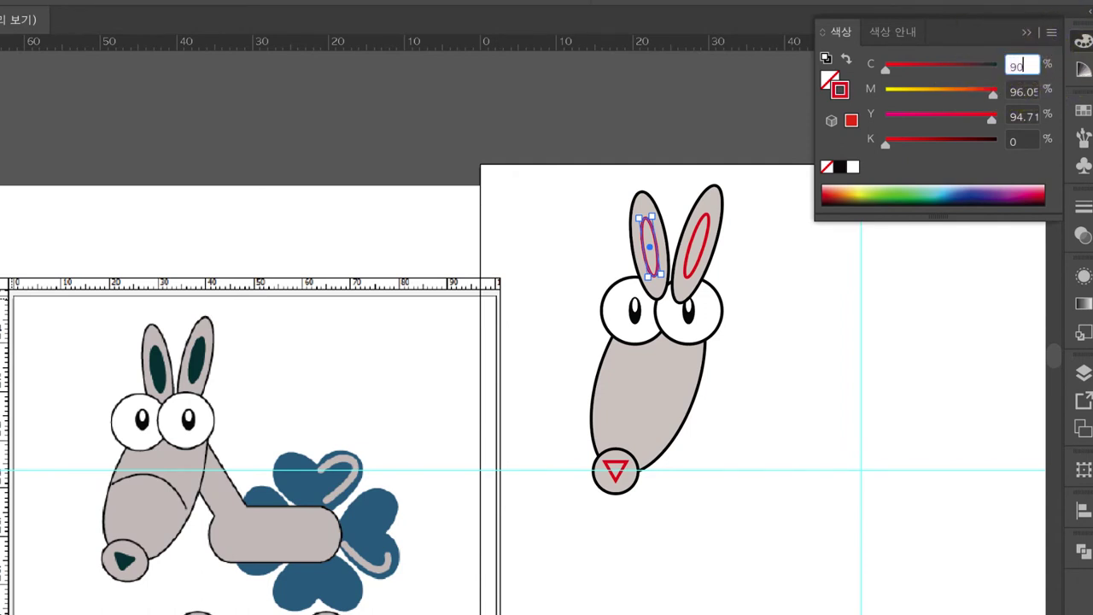
pyautogui.press('Tab')
pyautogui.write('40')
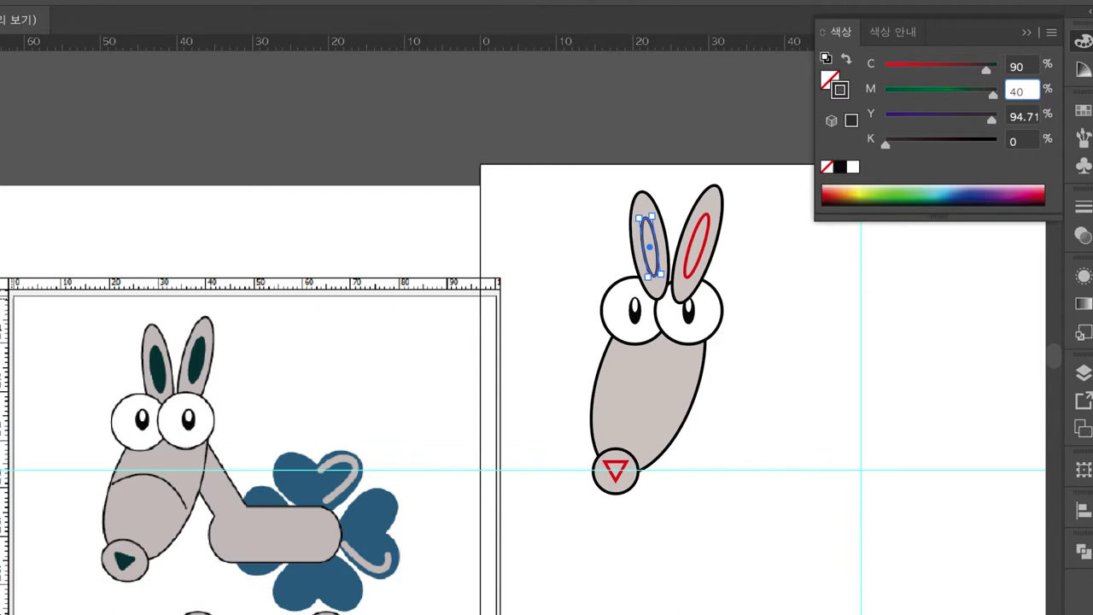
pyautogui.press('Tab')
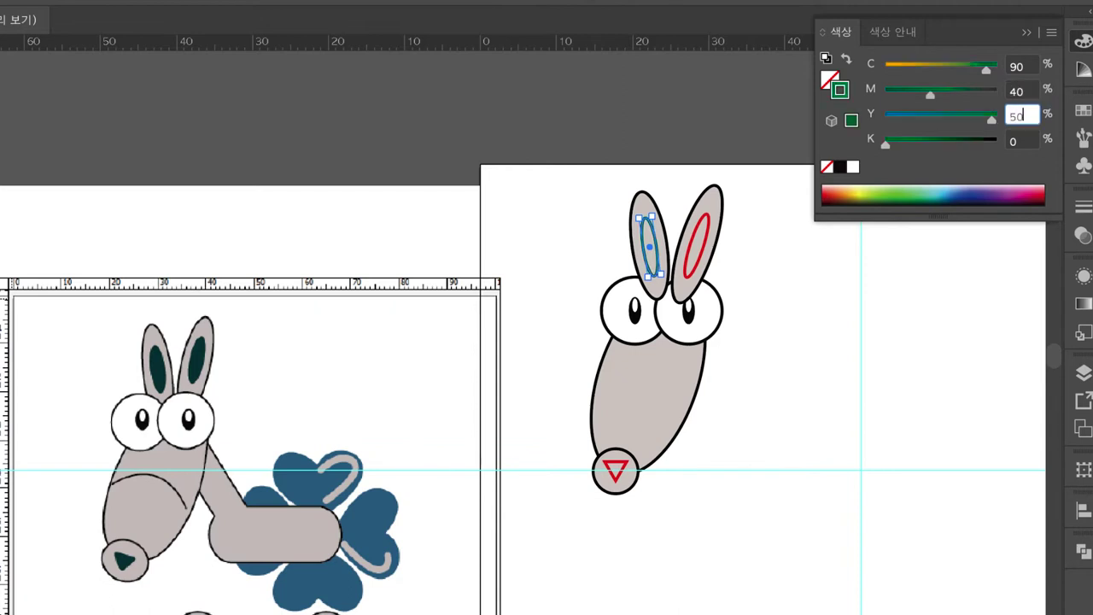
pyautogui.write('70')
pyautogui.press('Return')
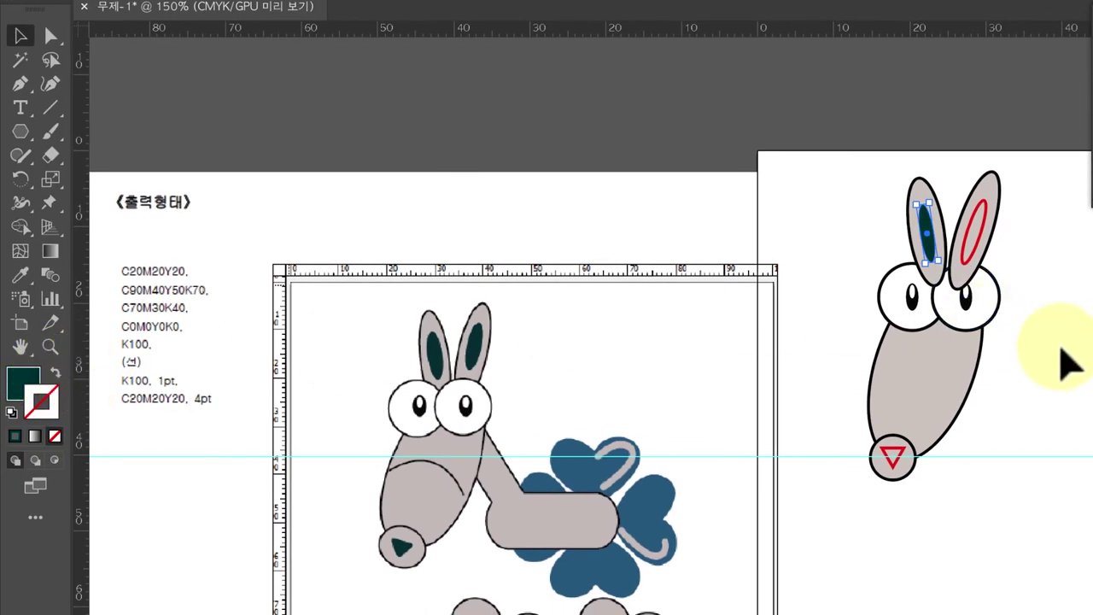
# Step: Copy the left inner ear's dark green onto the right inner ear with the Eyedropper
pyautogui.click(983, 248)
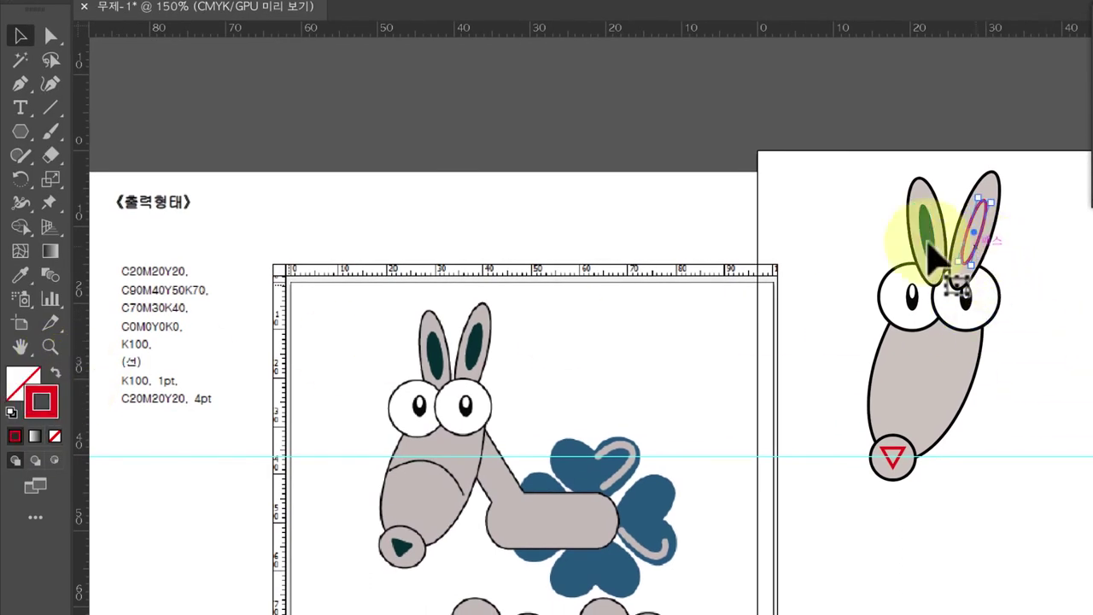
pyautogui.click(20, 275)
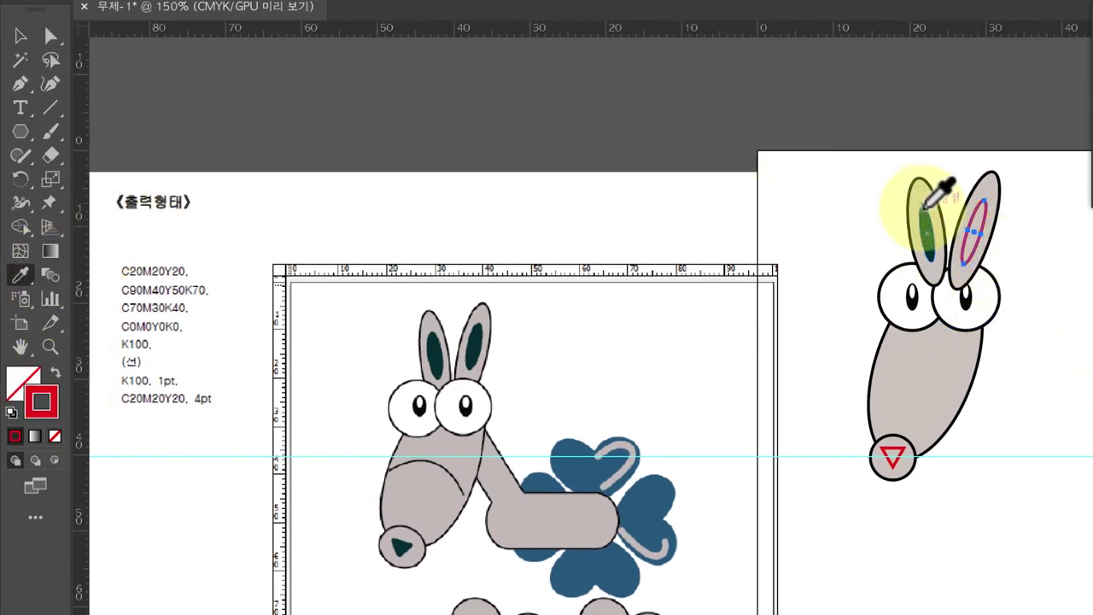
pyautogui.click(926, 206)
pyautogui.click(12, 37)
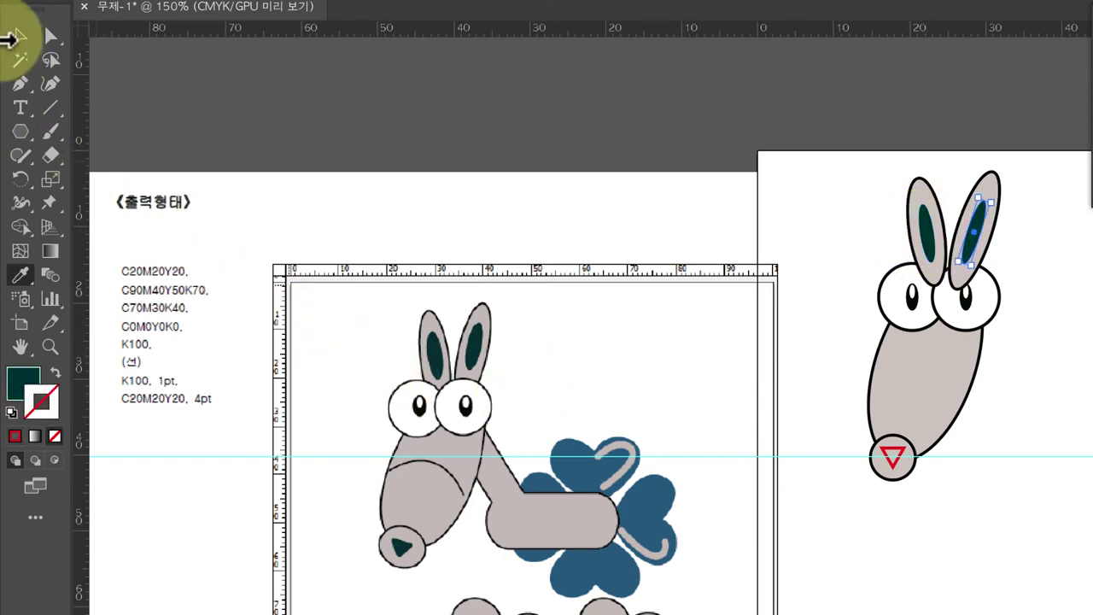
# Step: Select both ears and group them together
pyautogui.click(1039, 405)
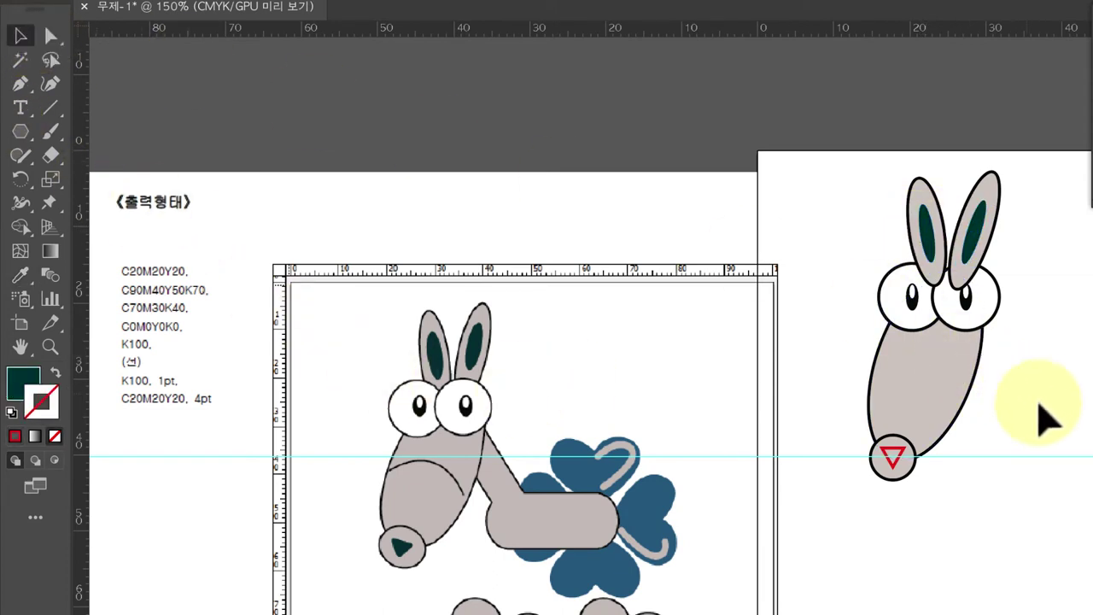
pyautogui.click(953, 282)
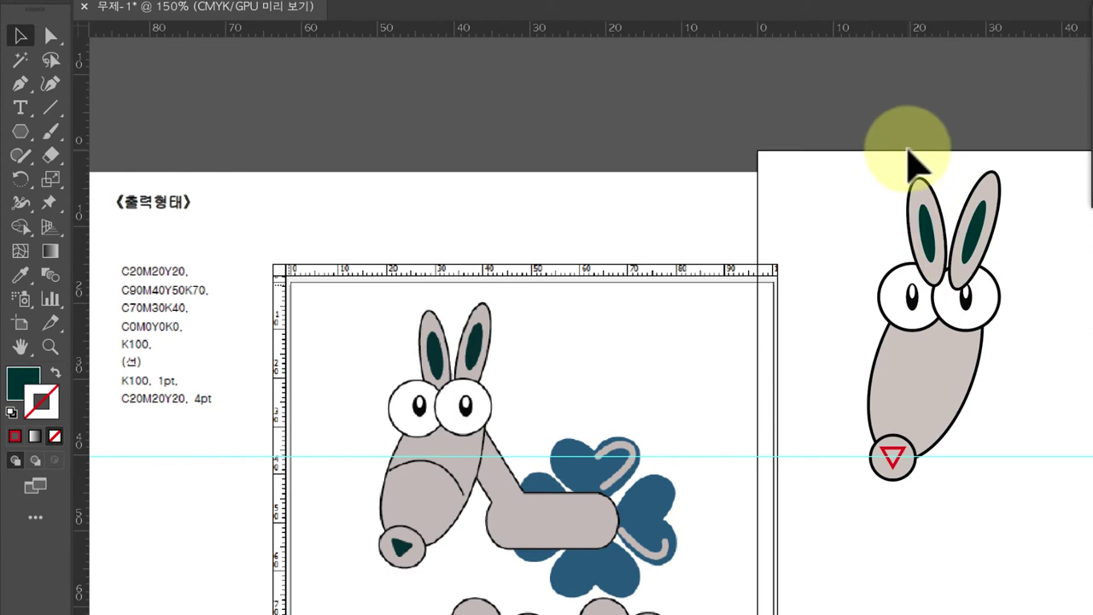
pyautogui.click(974, 240)
pyautogui.rightClick(970, 226)
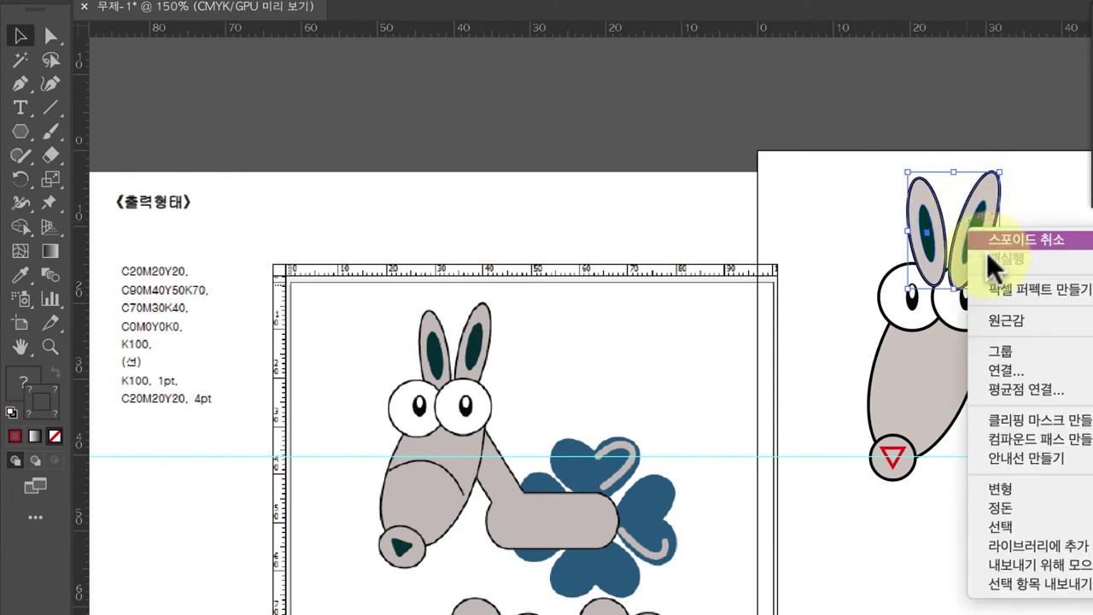
pyautogui.click(1001, 352)
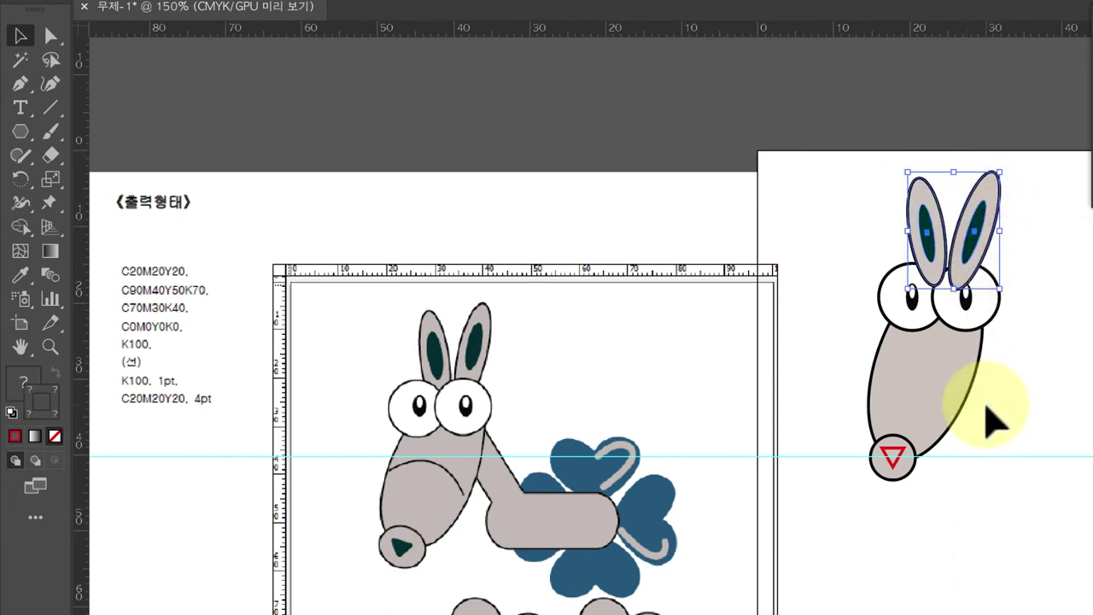
# Step: Send the grouped ears to the back, behind the eyes and head
pyautogui.rightClick(973, 238)
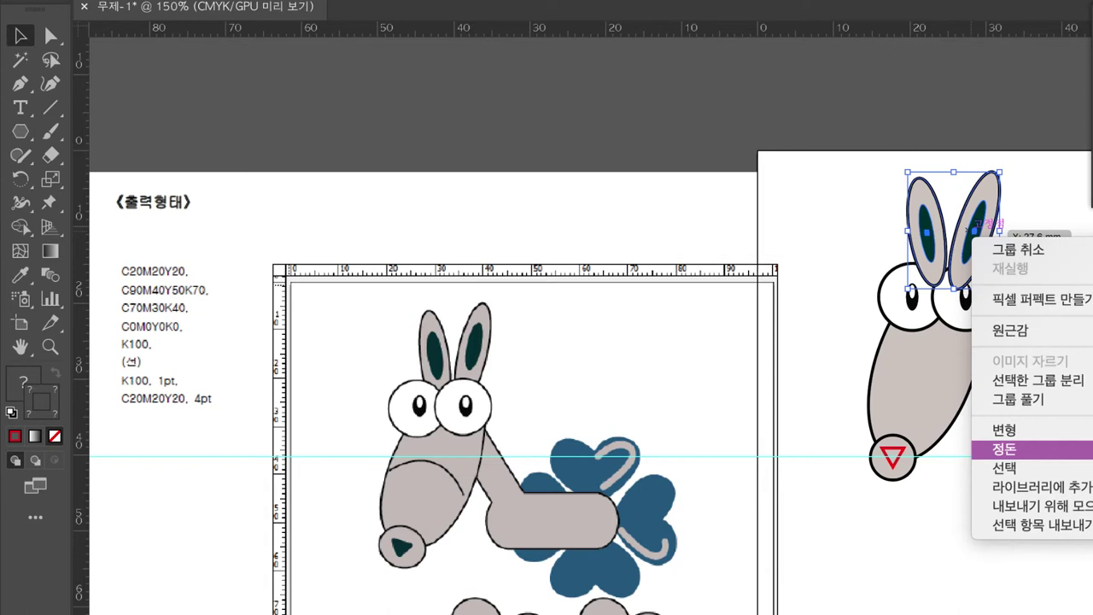
pyautogui.click(1087, 505)
pyautogui.click(1038, 419)
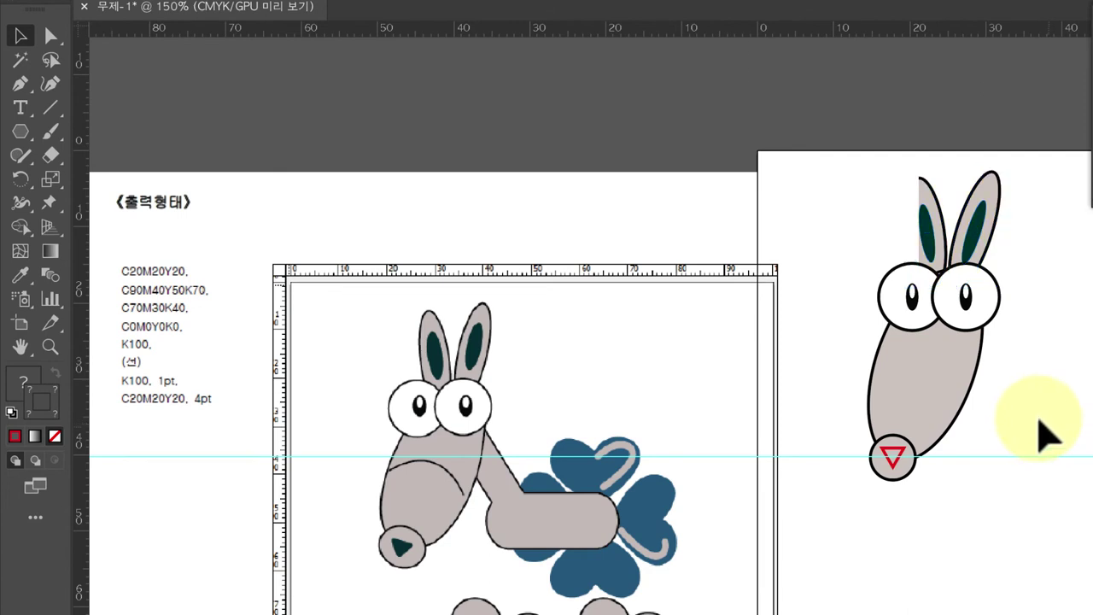
pyautogui.click(921, 211)
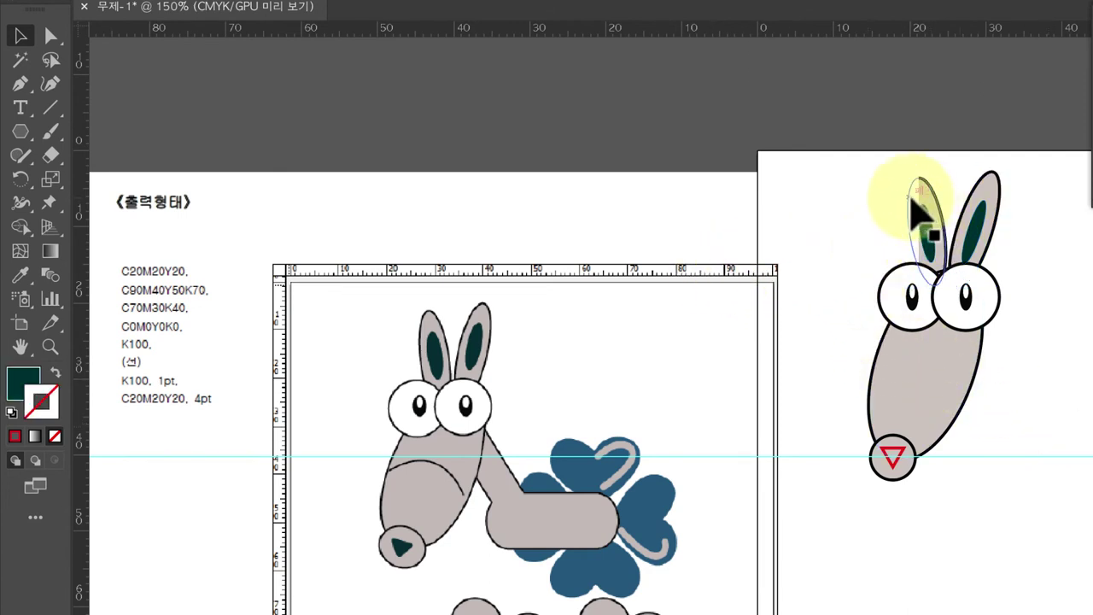
pyautogui.click(647, 244)
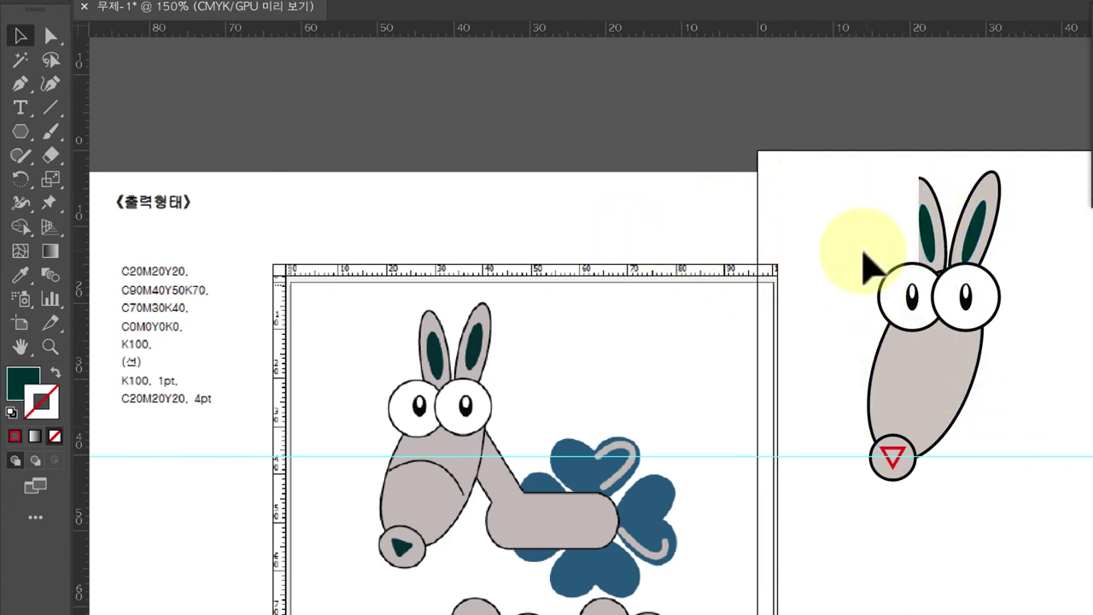
# Step: Eyedropper the ear's dark green C90 M40 Y50 K70 onto the inverted nose triangle
pyautogui.click(893, 460)
pyautogui.click(20, 275)
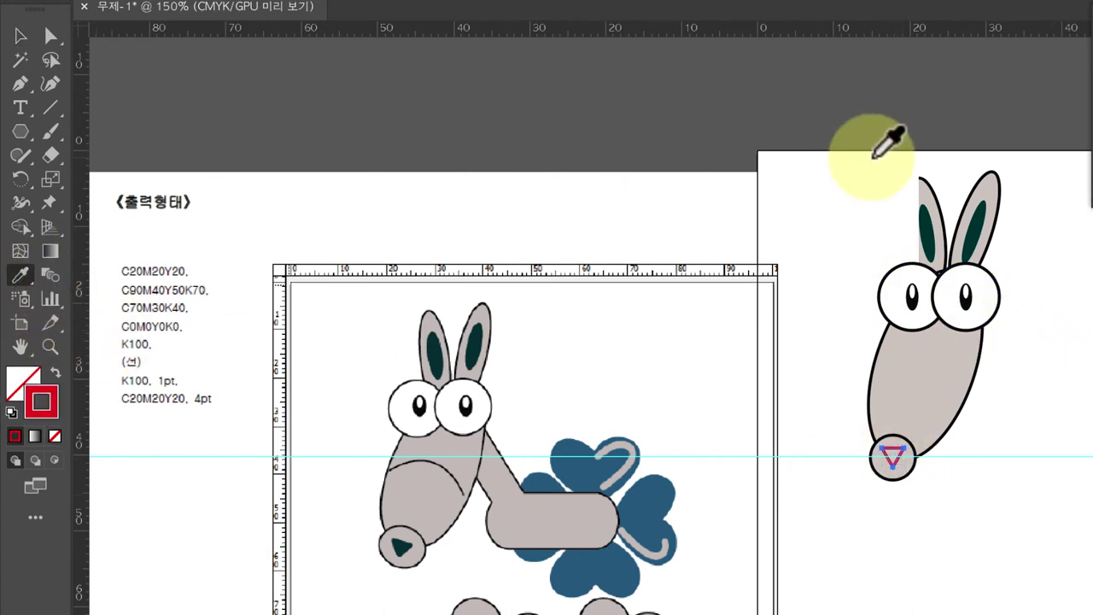
pyautogui.click(974, 224)
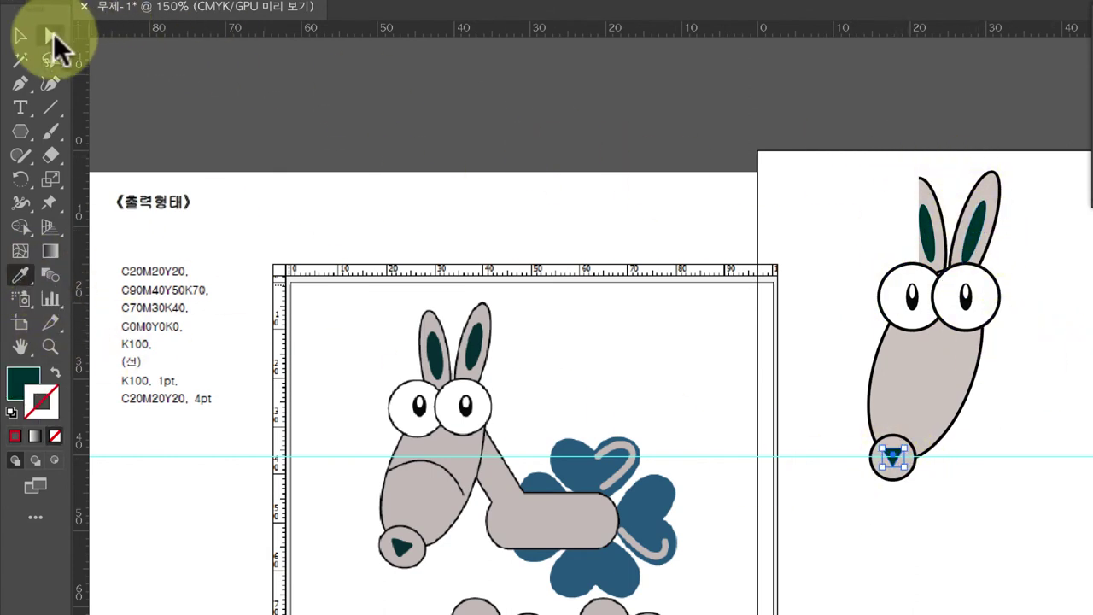
pyautogui.click(20, 36)
pyautogui.click(883, 390)
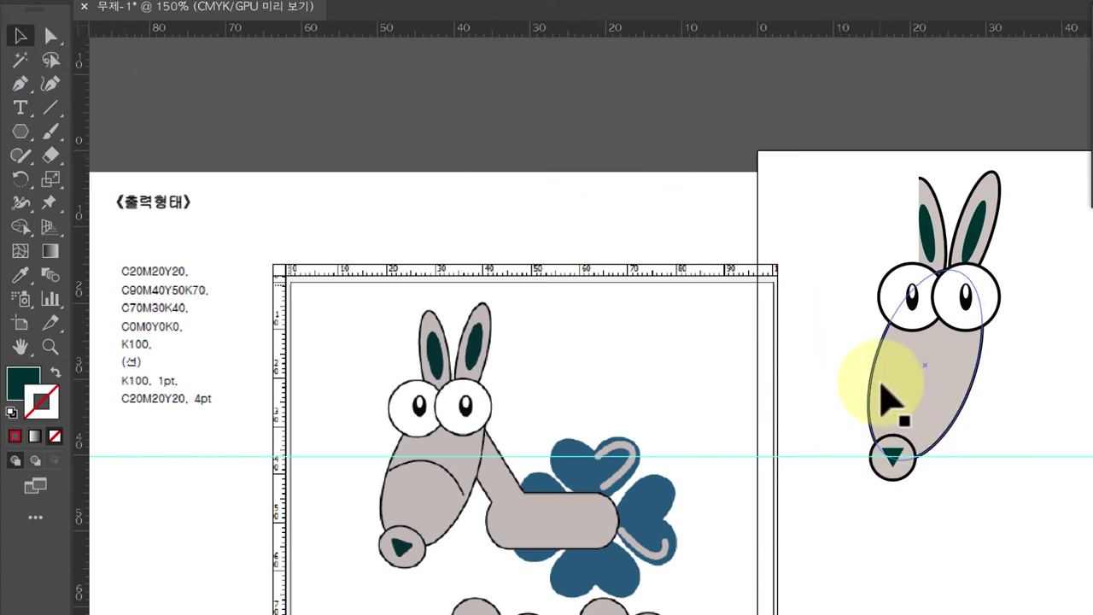
pyautogui.click(475, 167)
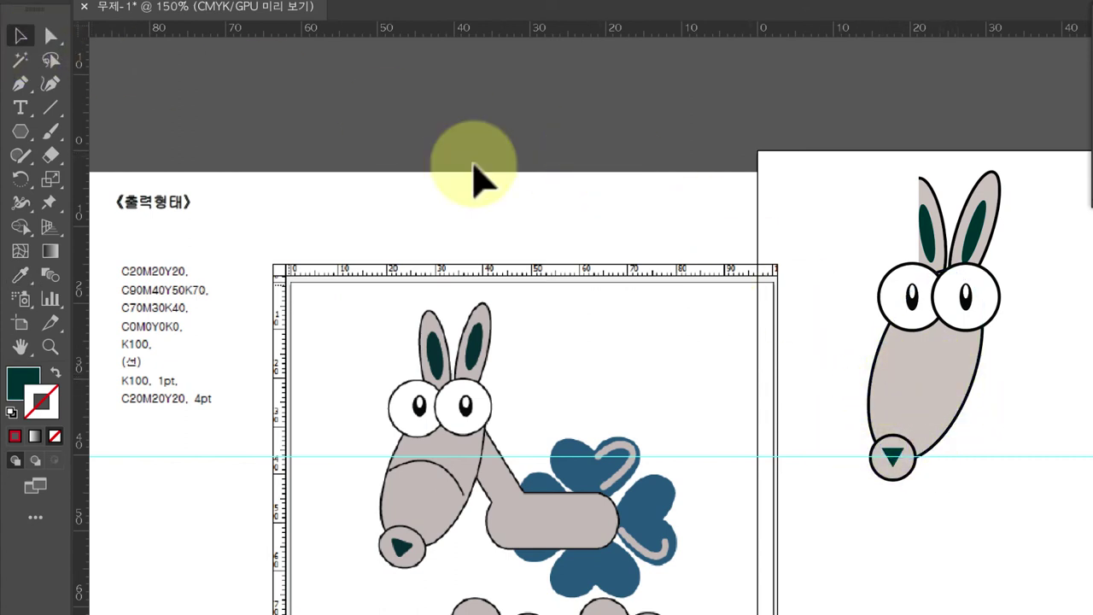
# Step: Pen-draw a curved line from the head's left edge across it, stroked with no fill
pyautogui.click(23, 83)
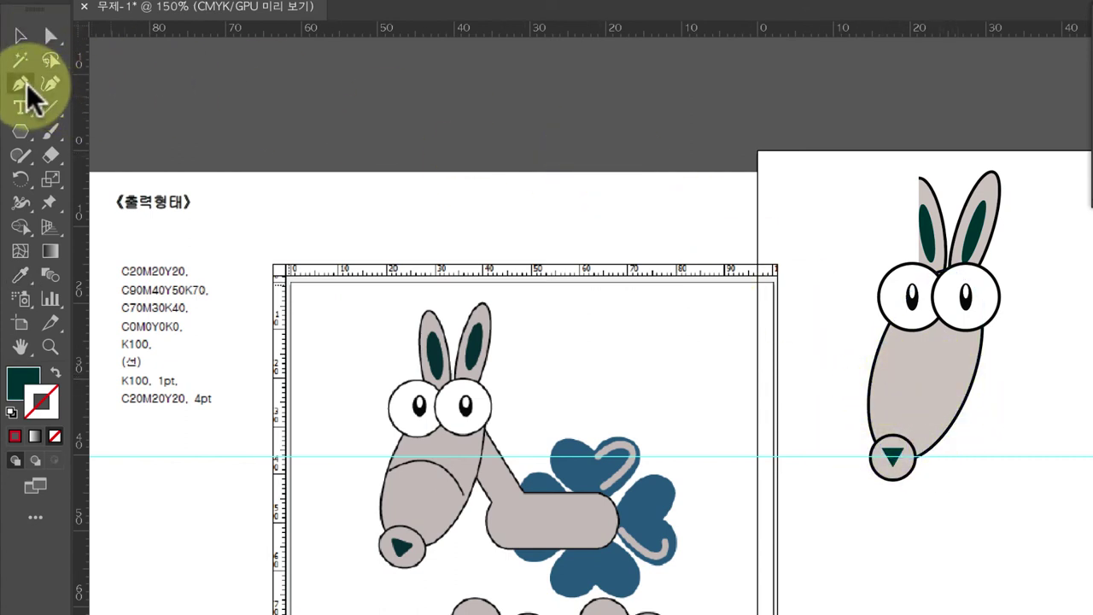
pyautogui.click(870, 385)
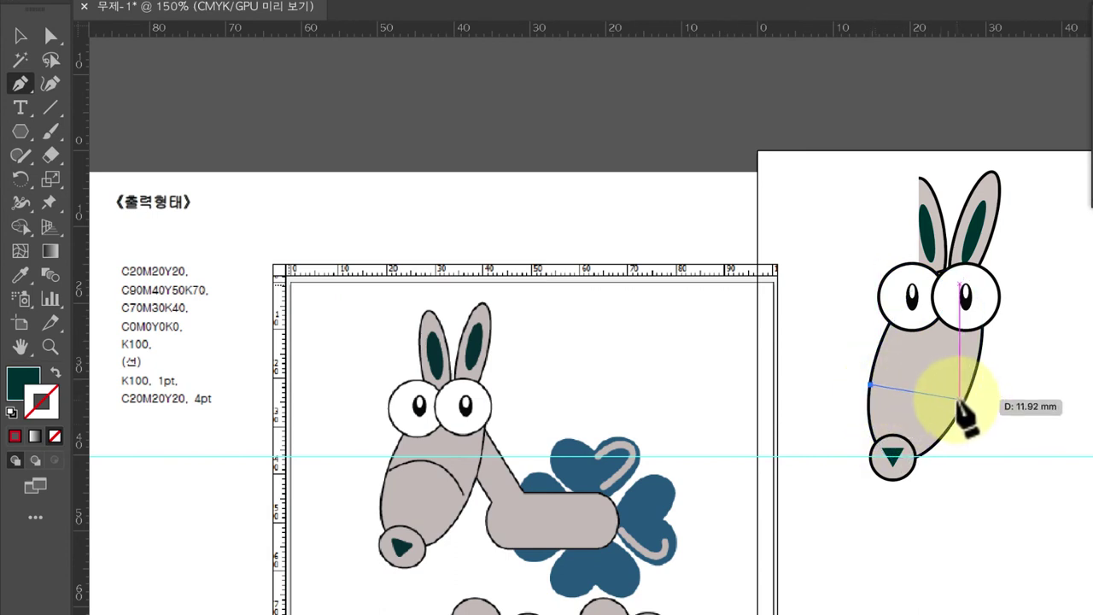
pyautogui.moveTo(960, 399); pyautogui.dragTo(999, 472)
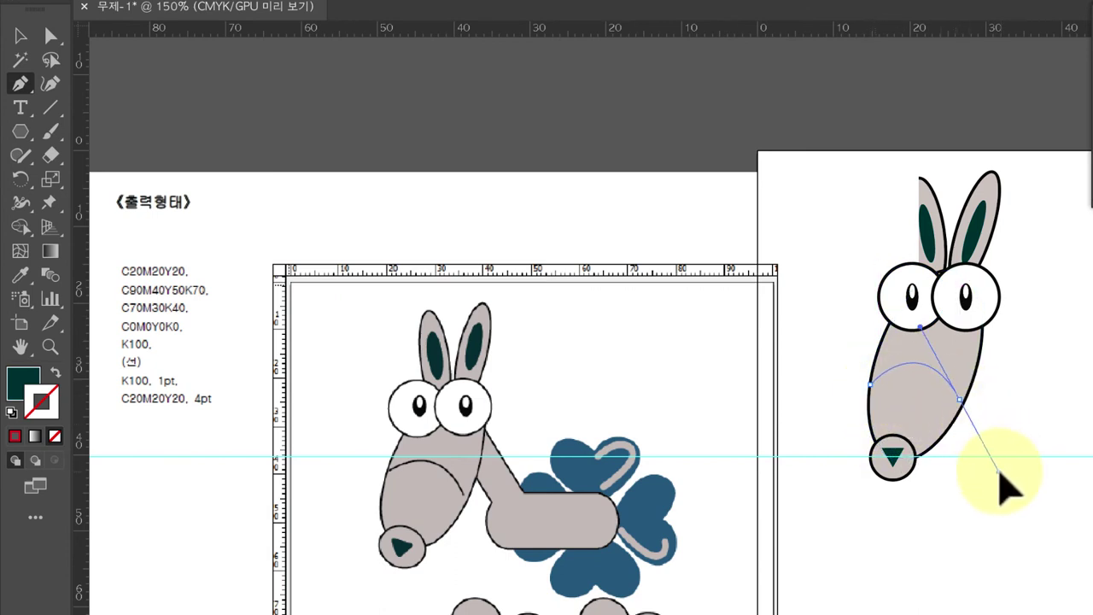
pyautogui.press('Escape')
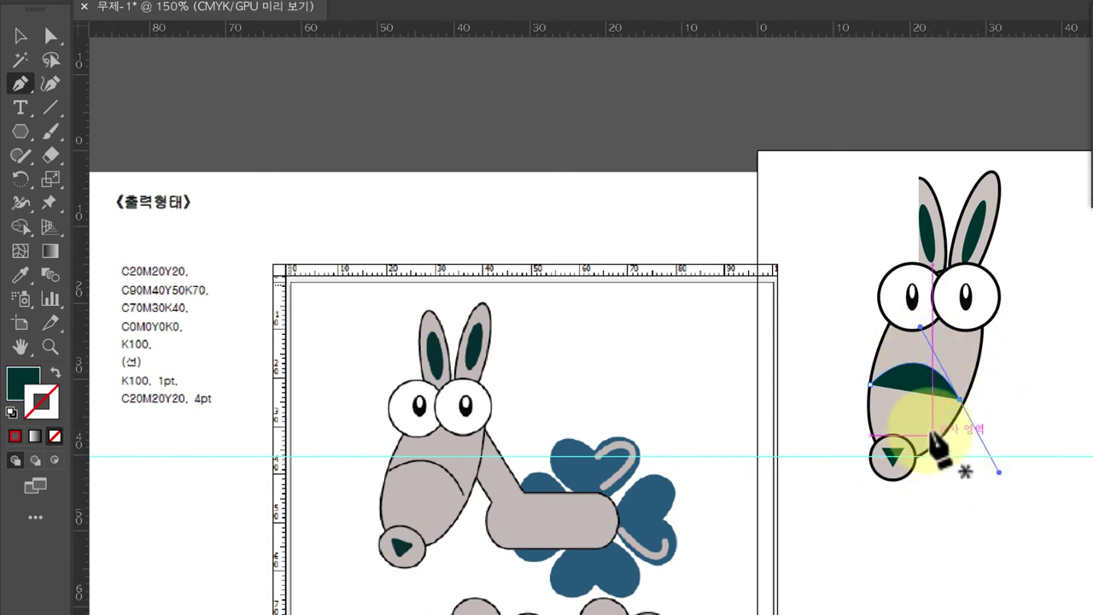
pyautogui.click(56, 376)
pyautogui.click(55, 436)
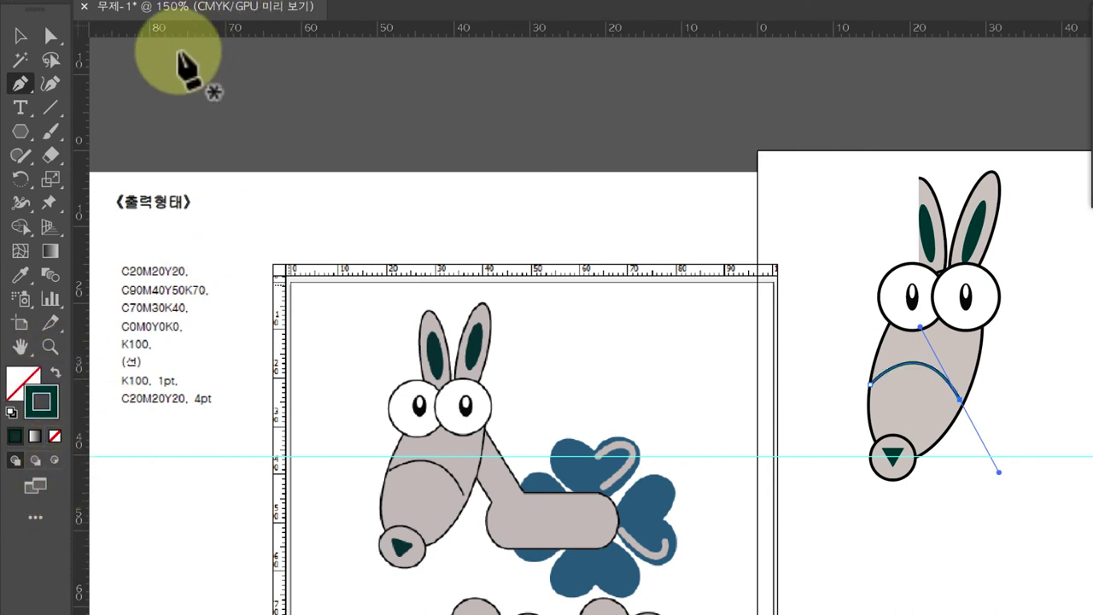
# Step: Set the snout line's stroke to black C0 M0 Y0 K100 in the Color Picker
pyautogui.doubleClick(41, 401)
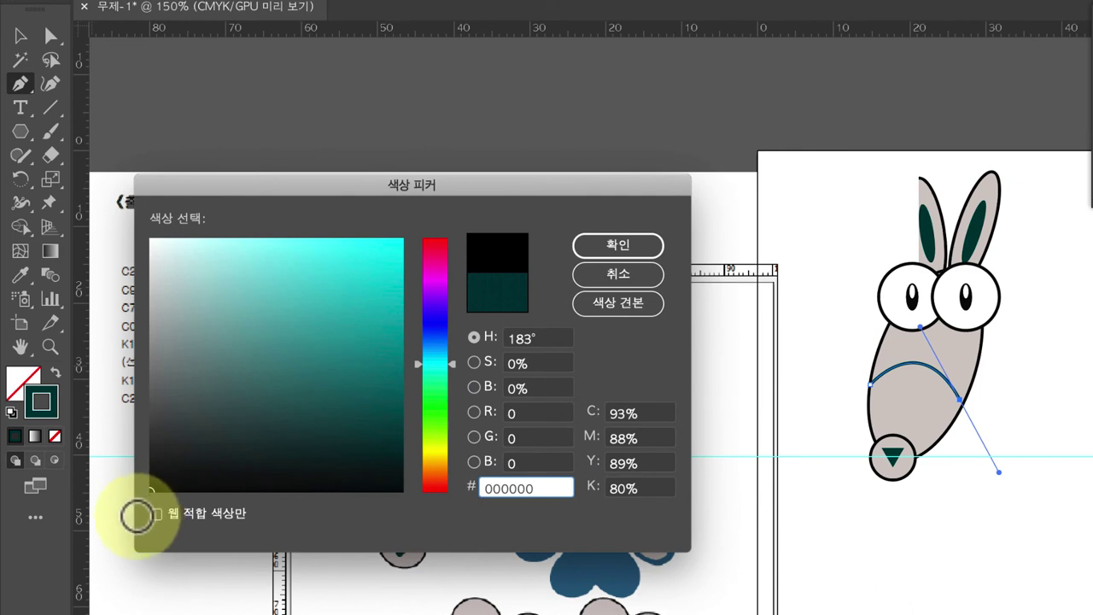
pyautogui.click(641, 415)
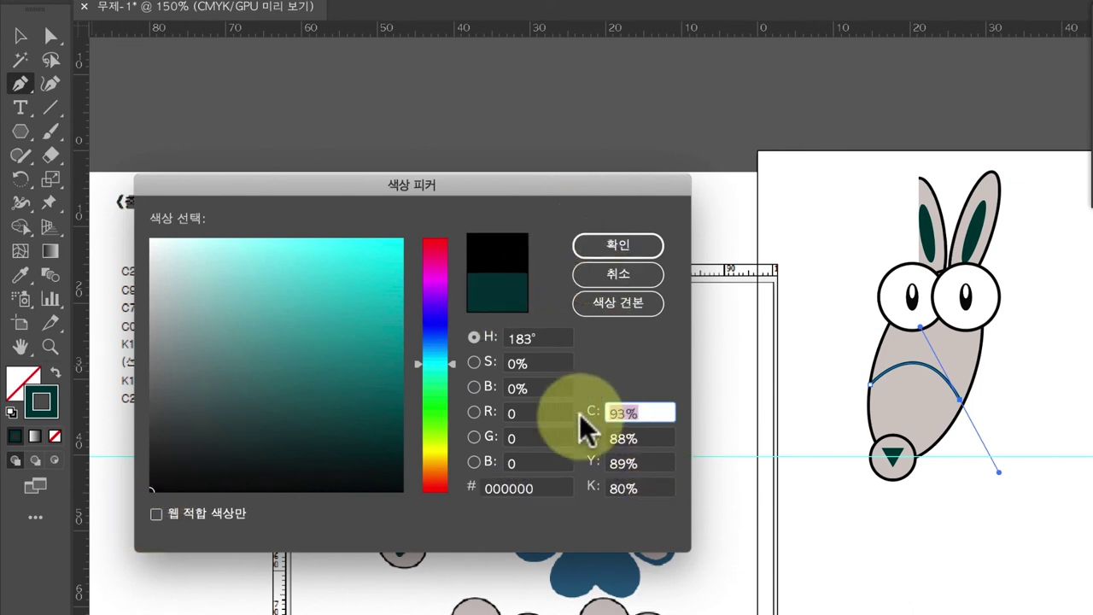
pyautogui.write('0')
pyautogui.press('Tab')
pyautogui.write('0')
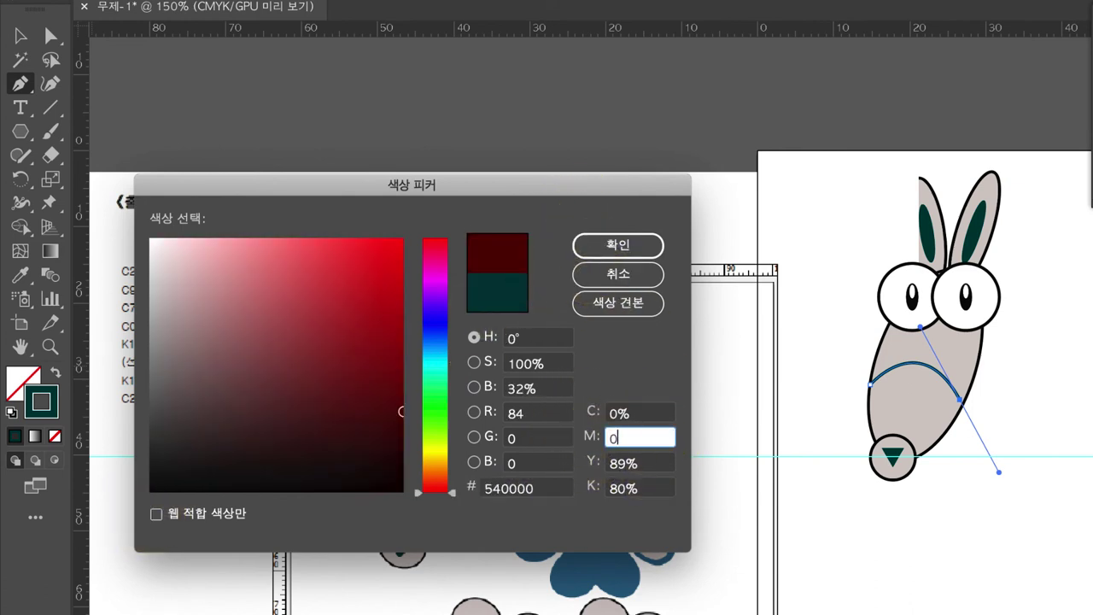
pyautogui.press('Tab')
pyautogui.press('Tab')
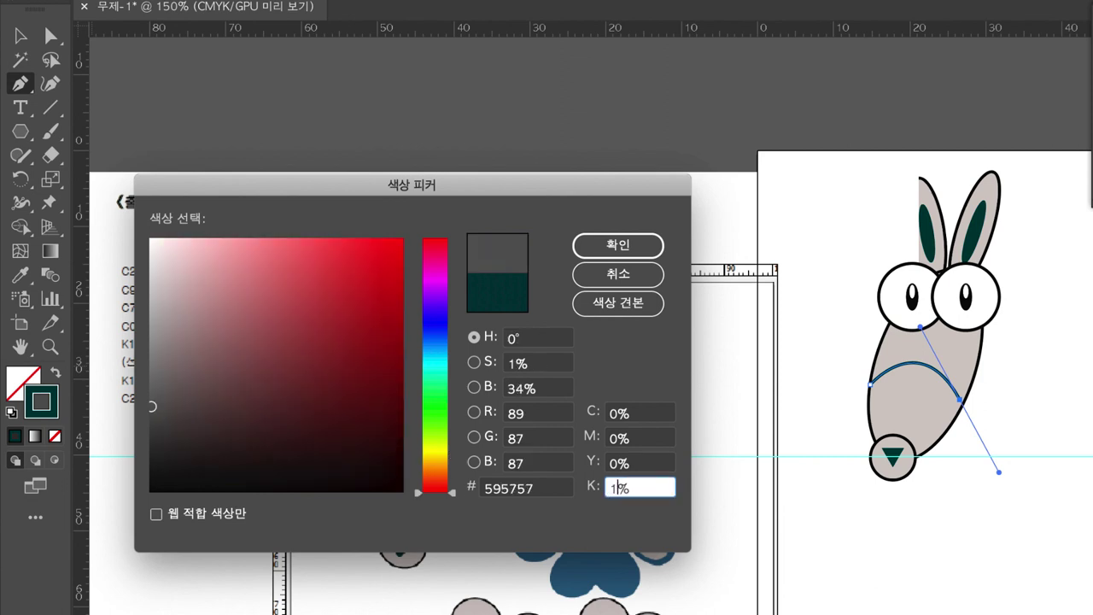
pyautogui.press('Return')
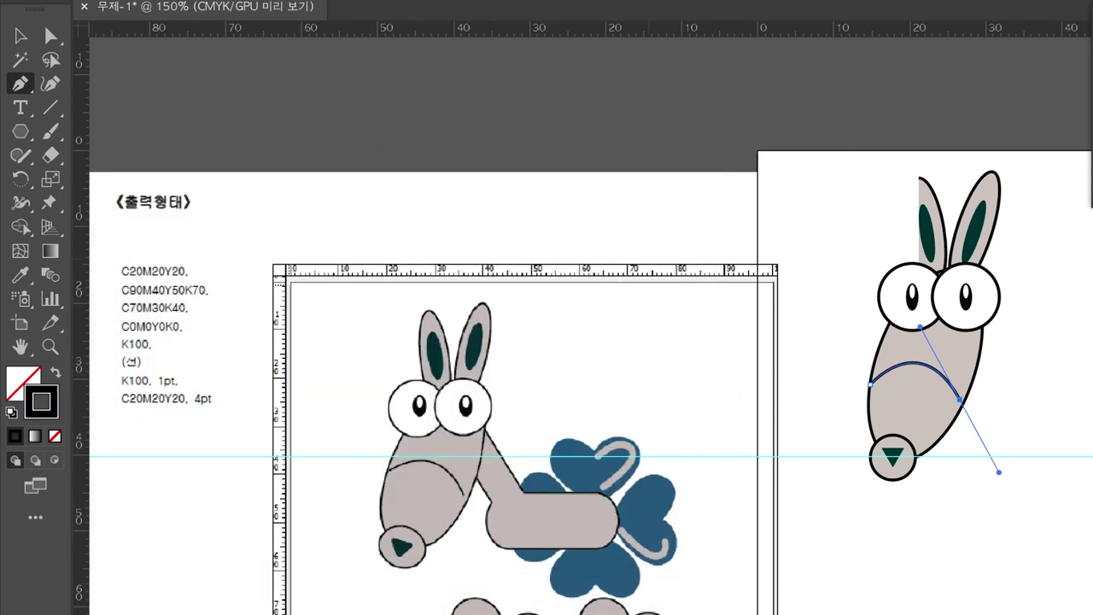
pyautogui.press('ctrl')
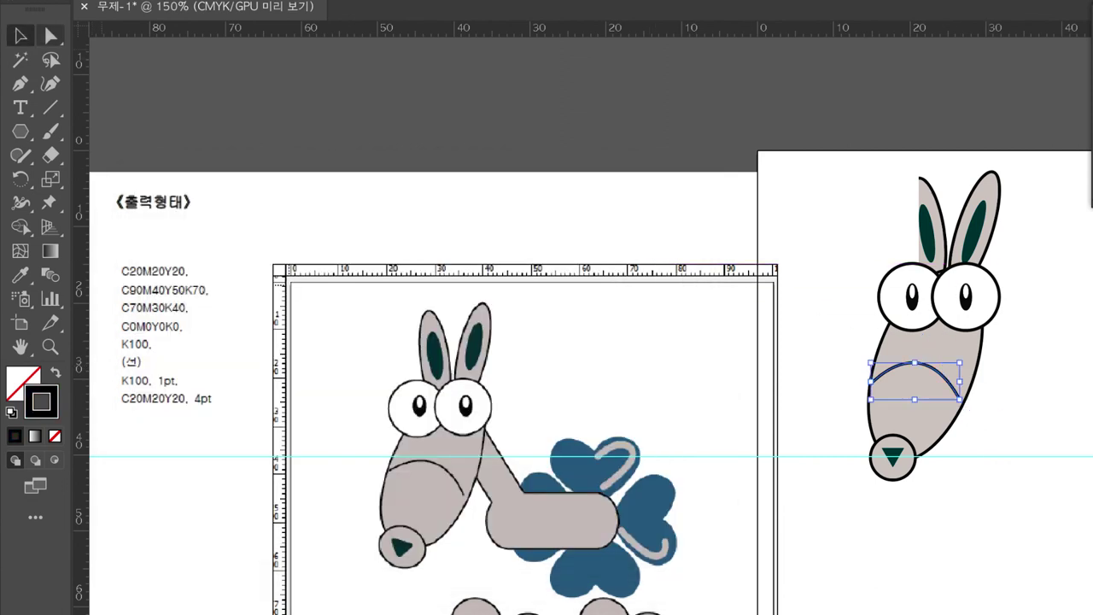